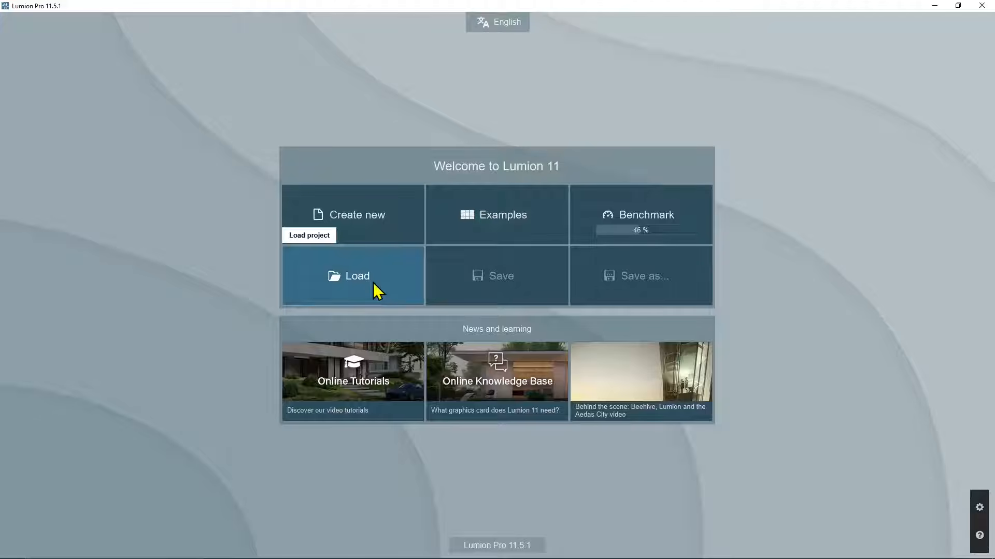
- Load the recent project Lesson2.ls11
click(374, 284)
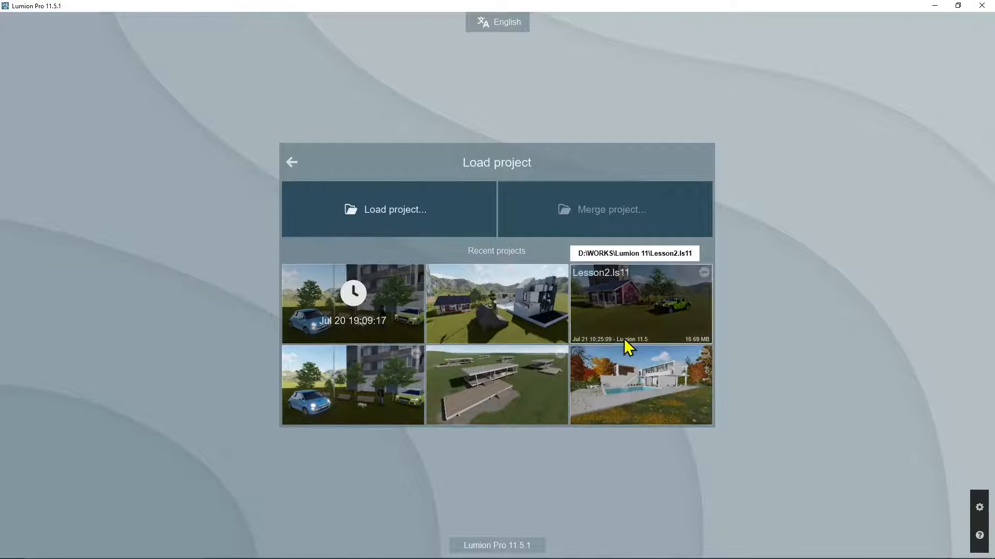
click(634, 326)
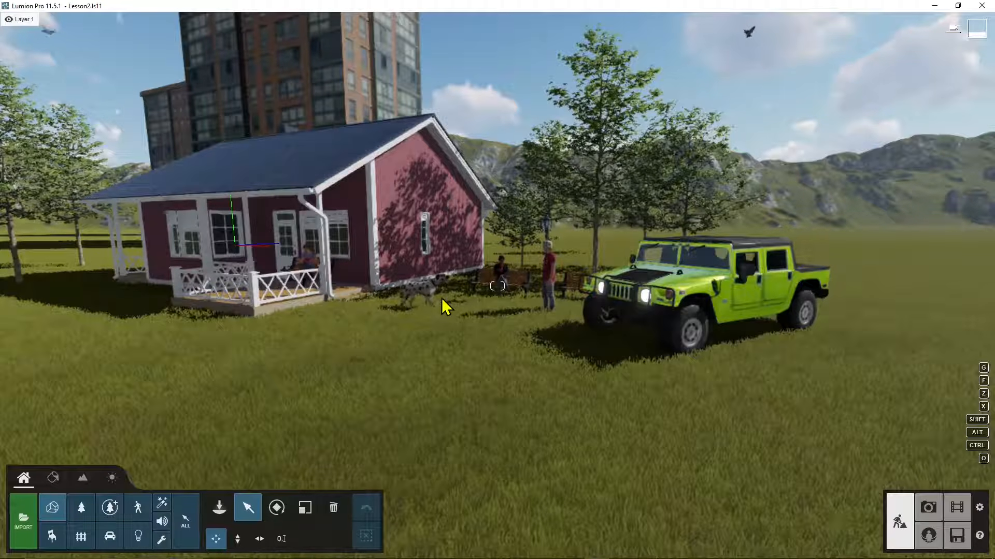
- Box-select all people and animals around the red house in the characters category and delete them
scroll(453, 356, down, 2)
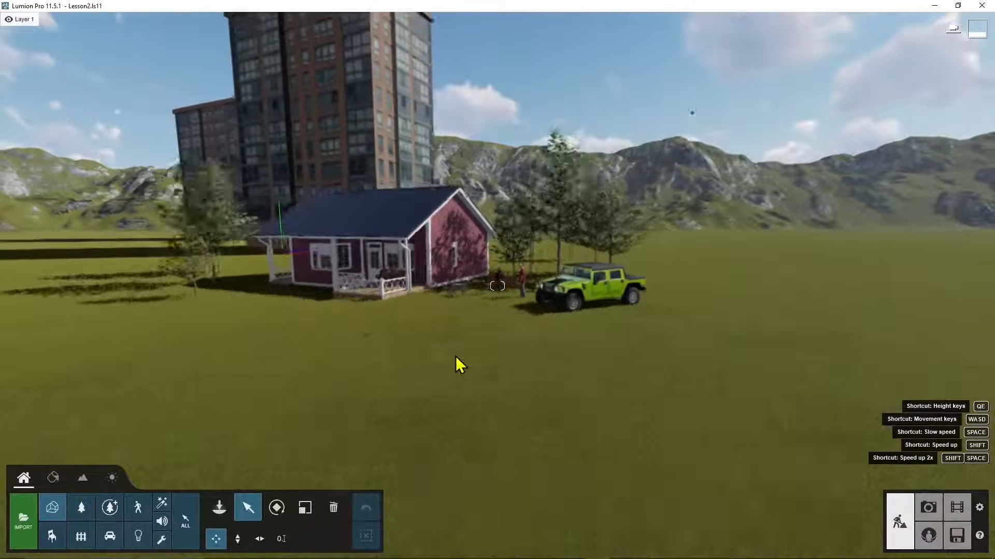
click(138, 509)
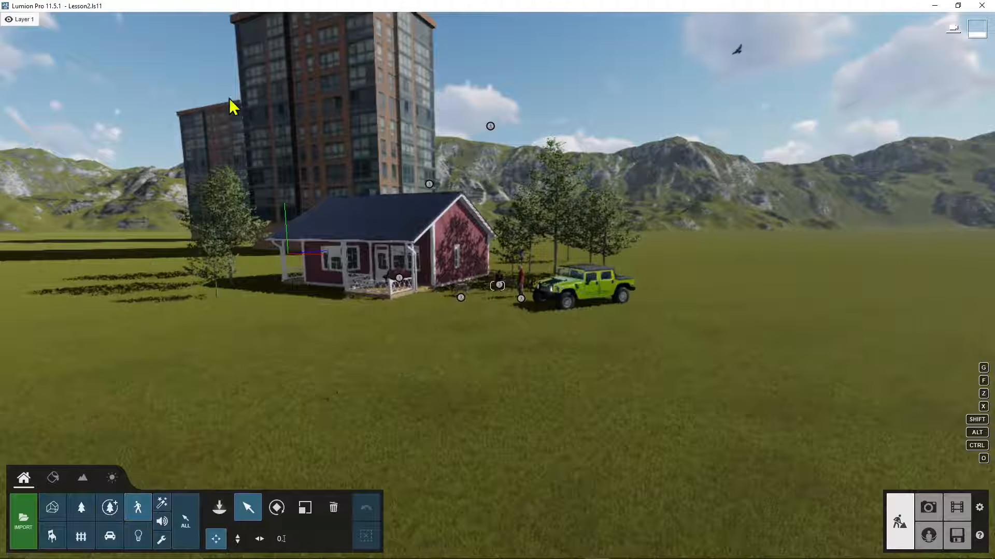
key(ctrl)
ctrl+drag(204, 56, 793, 409)
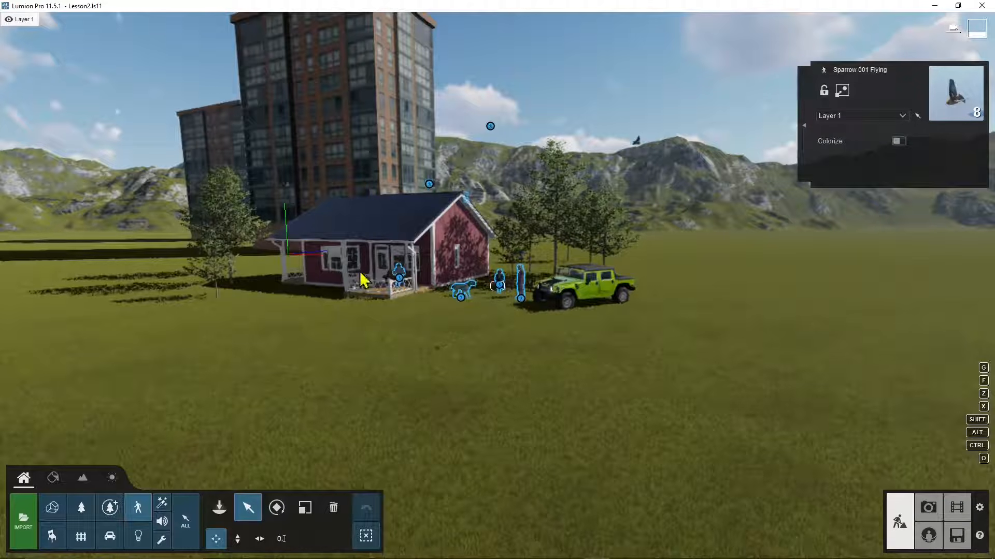
click(335, 508)
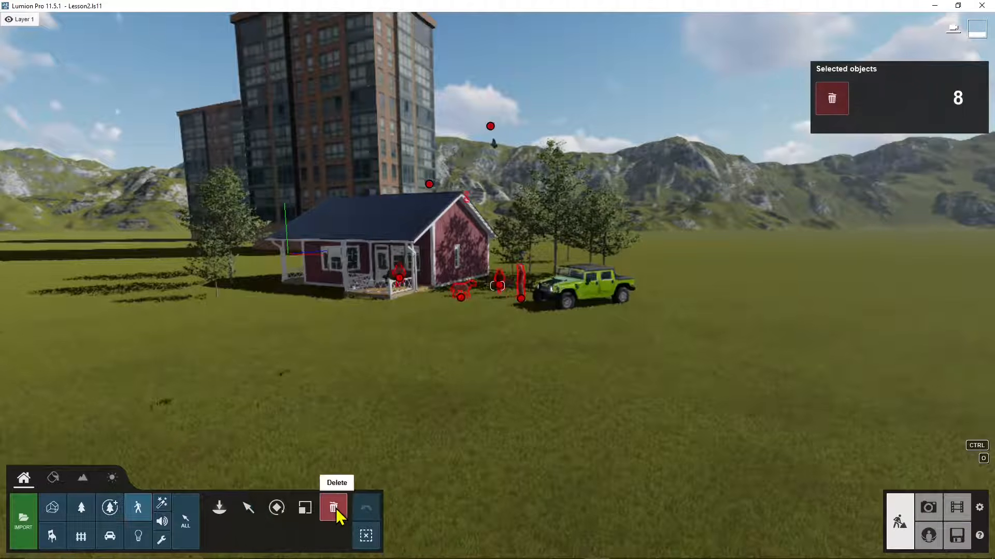
click(831, 101)
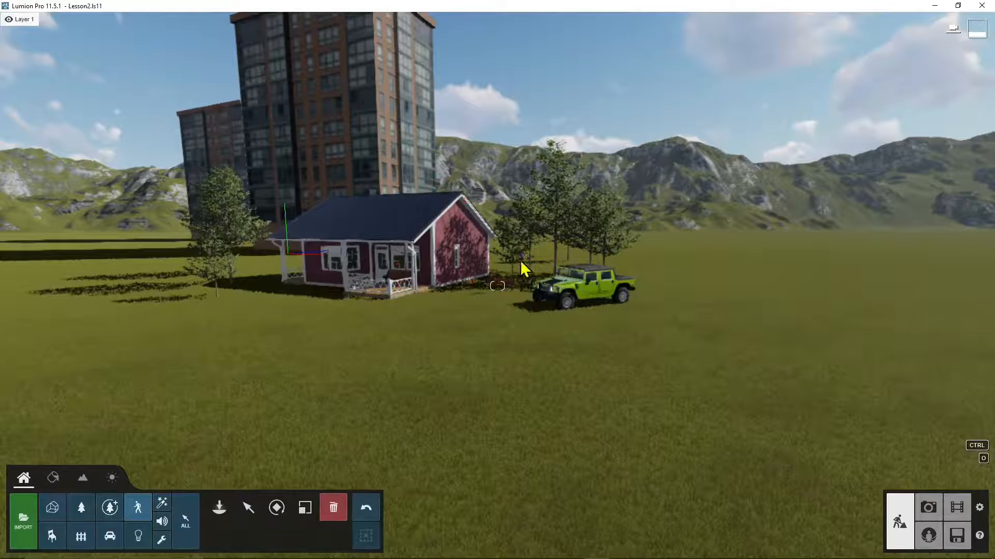
- Enable selection across all object categories and delete the red house
scroll(469, 278, up, 3)
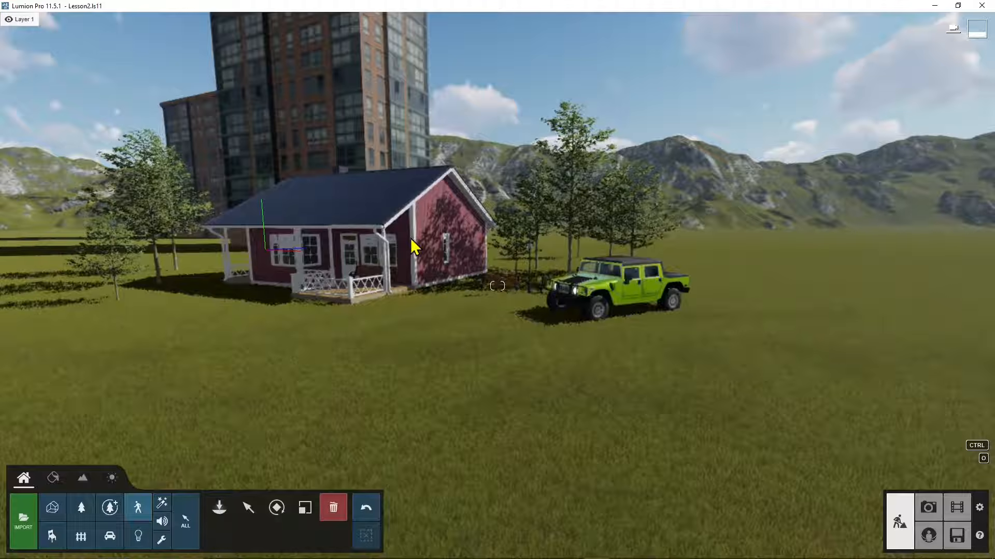
scroll(303, 172, up, 2)
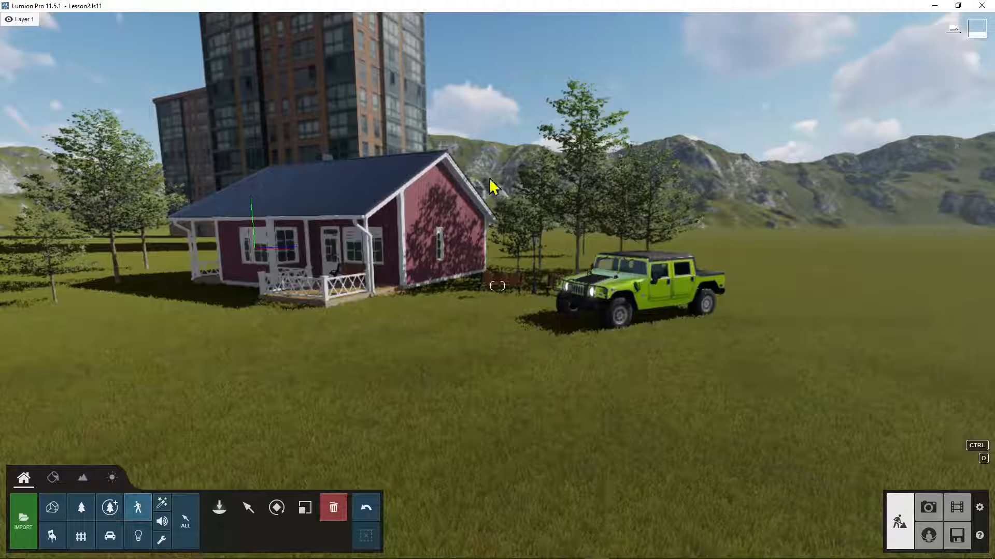
key(w)
key(s)
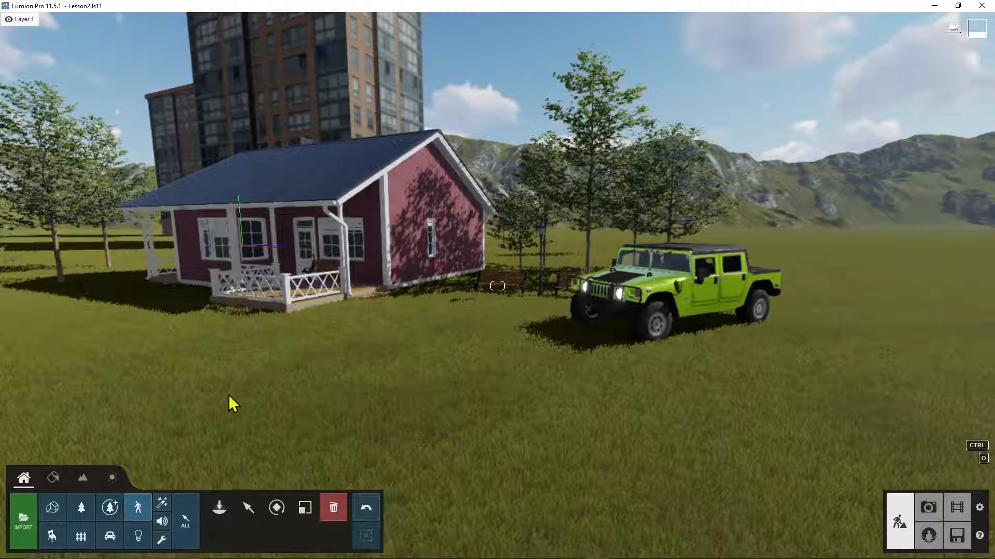
click(185, 519)
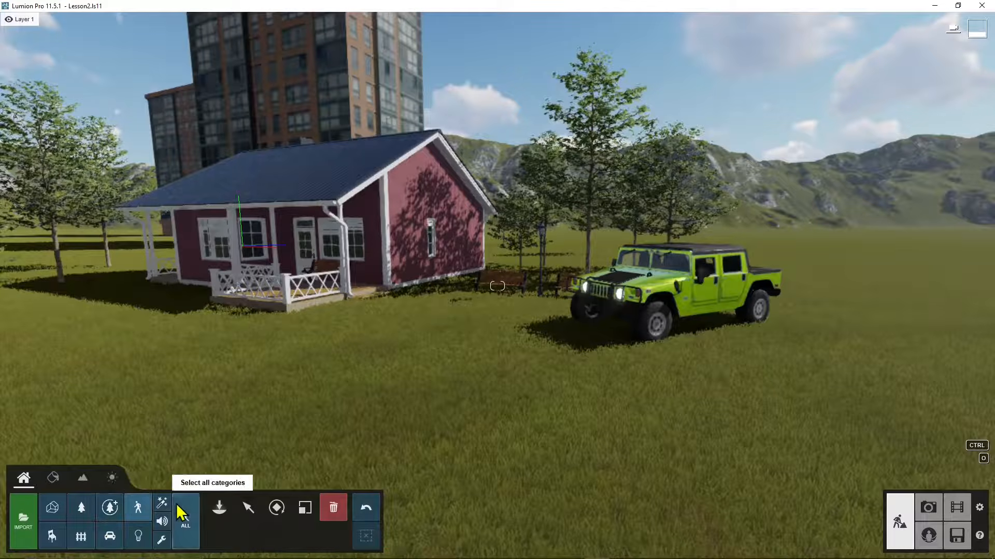
click(268, 197)
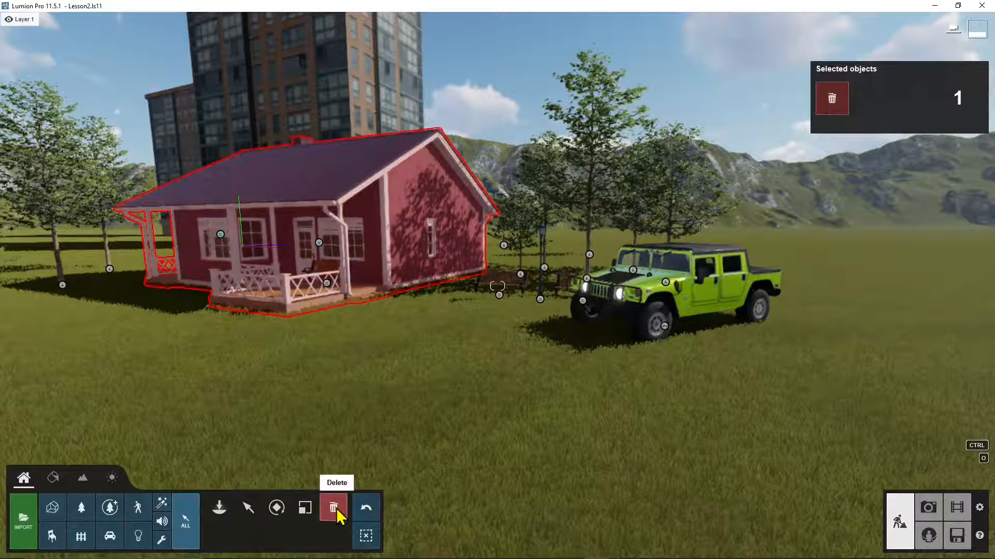
click(831, 98)
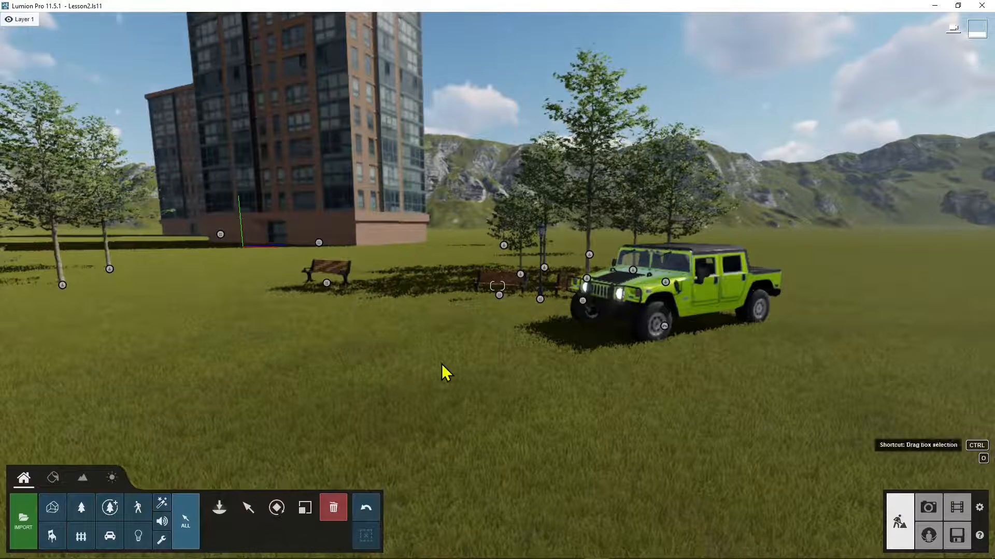
- Delete the lone bench left where the house stood and the green off-road vehicle
click(326, 284)
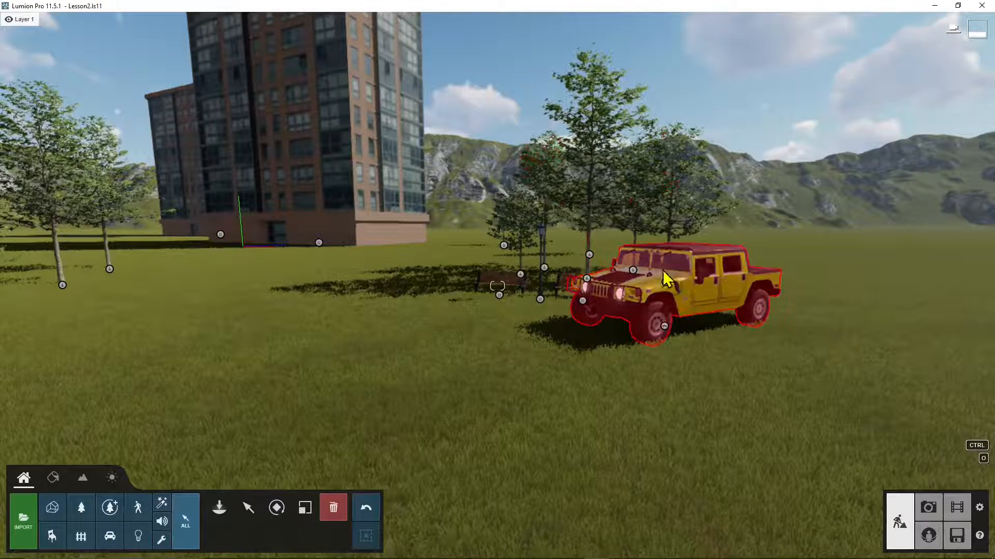
click(710, 305)
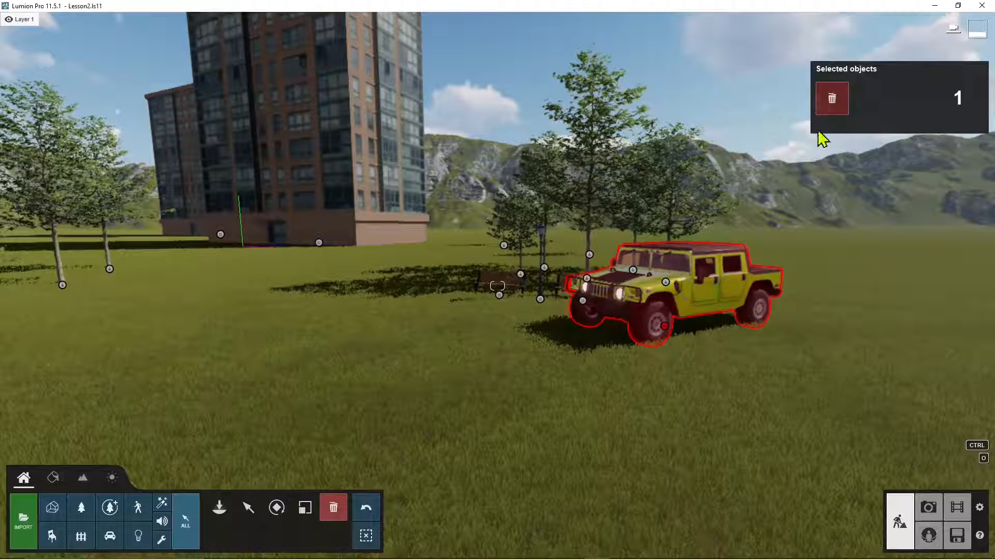
click(828, 100)
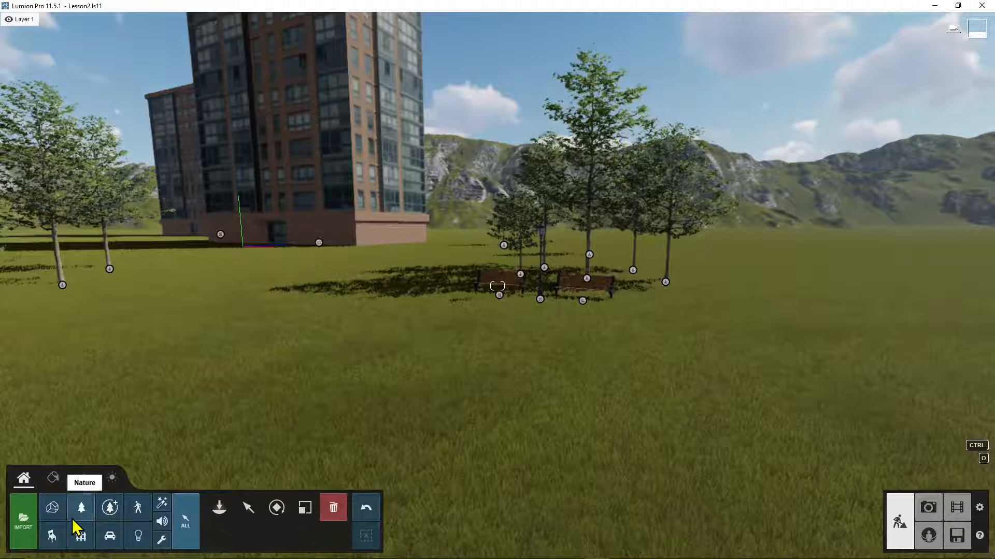
- Place a large broadleaf tree from page 4 of the Fine-detail Nature library on the open grass beyond the benches
click(110, 513)
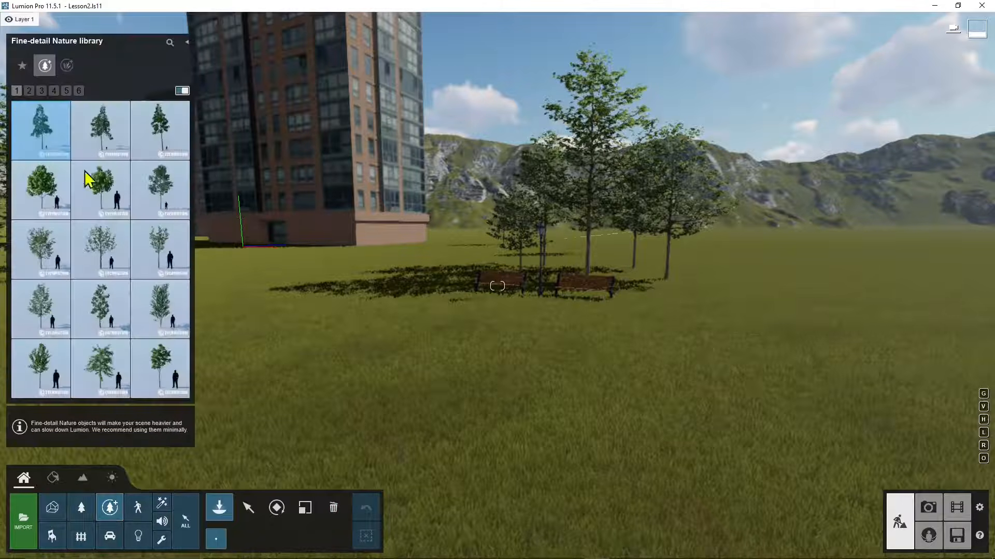
click(41, 91)
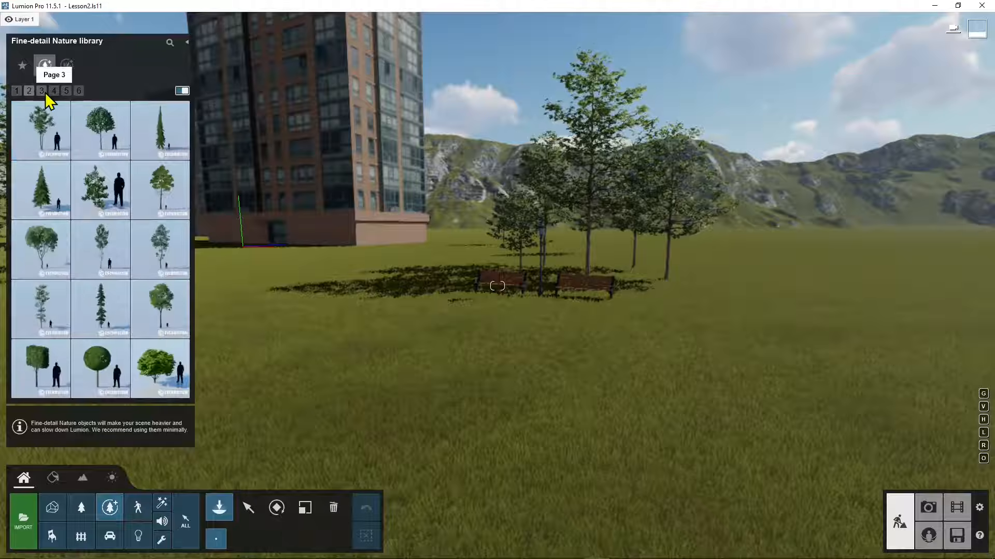
click(55, 92)
click(66, 91)
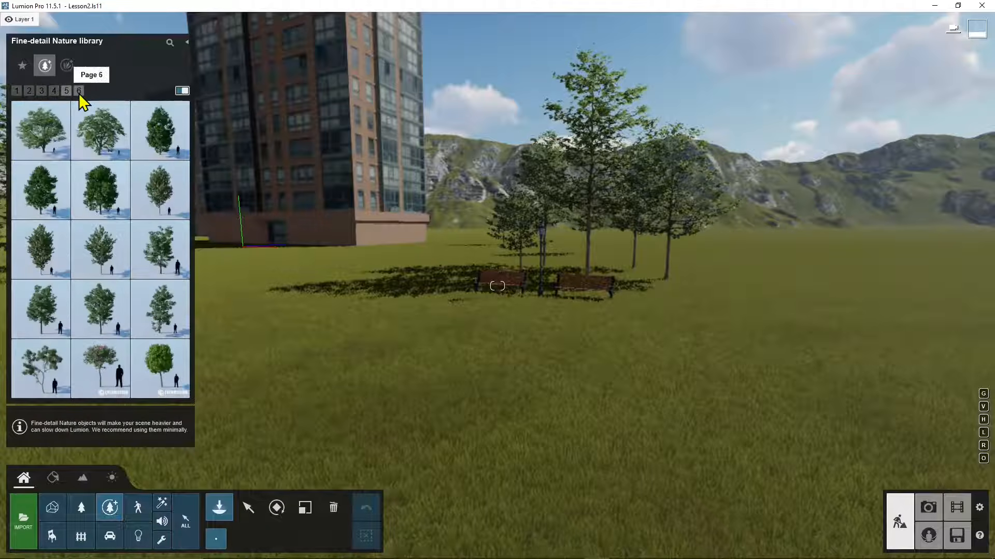
click(78, 92)
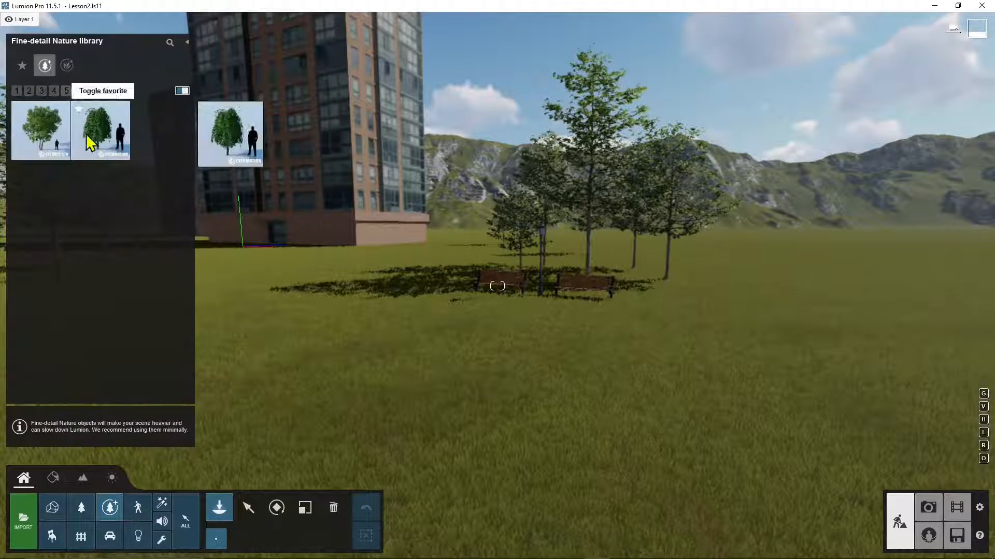
click(55, 91)
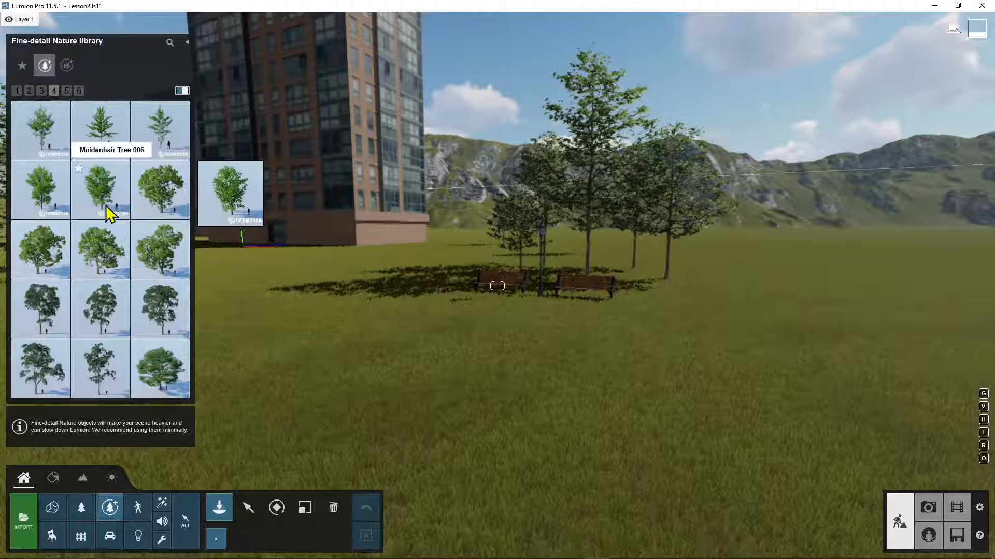
click(154, 313)
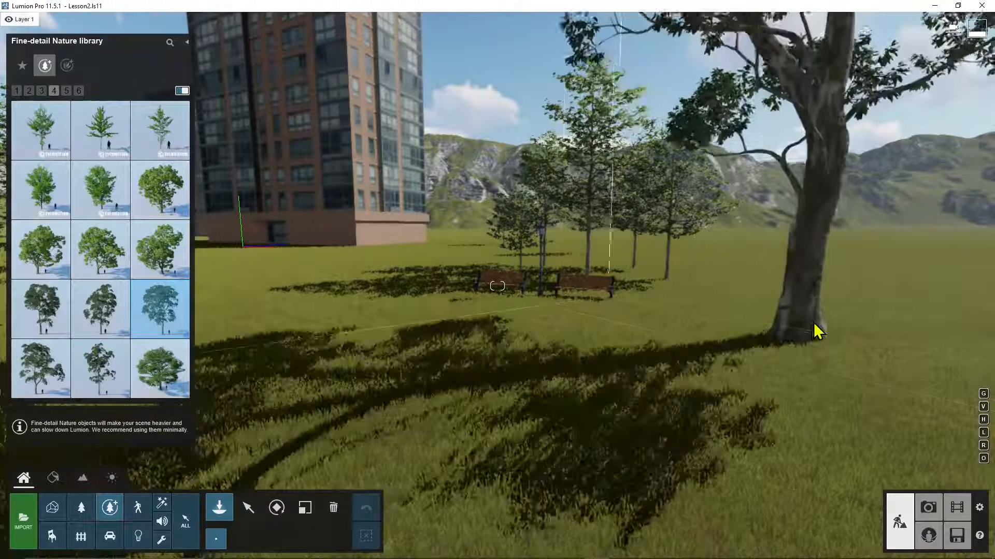
click(833, 300)
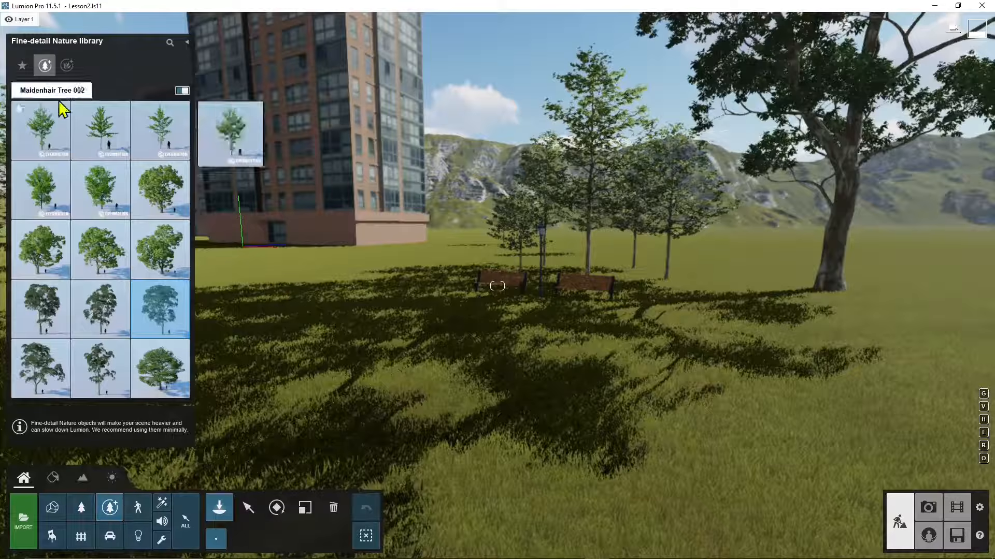
- Place a dense fine-detail shrub in front of the large tree and a plant 004 shrub near the brick tower
click(67, 67)
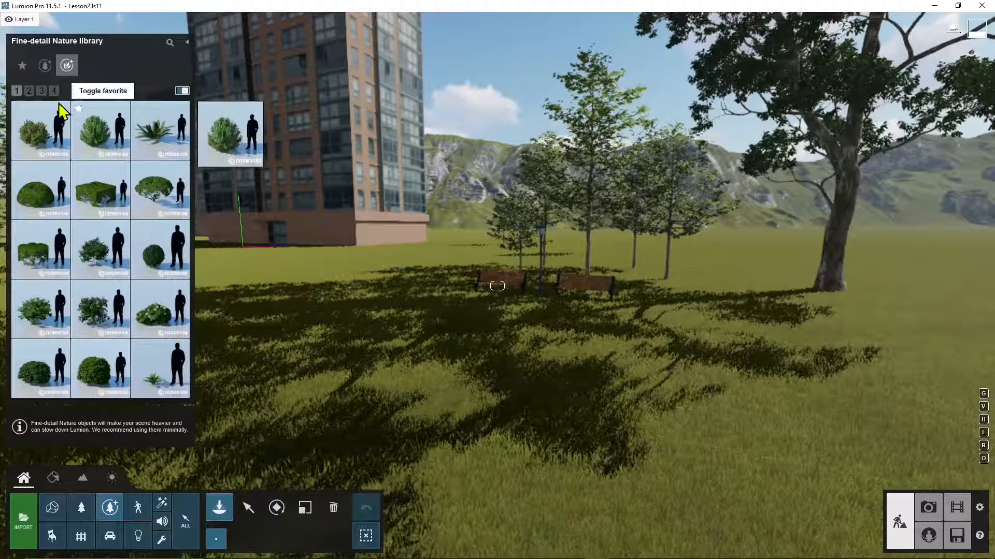
click(29, 90)
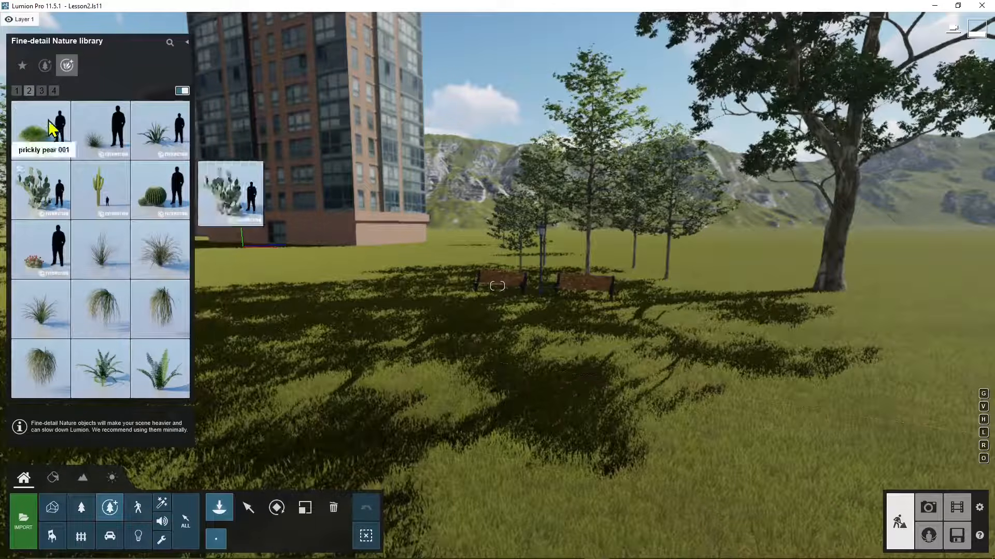
click(41, 91)
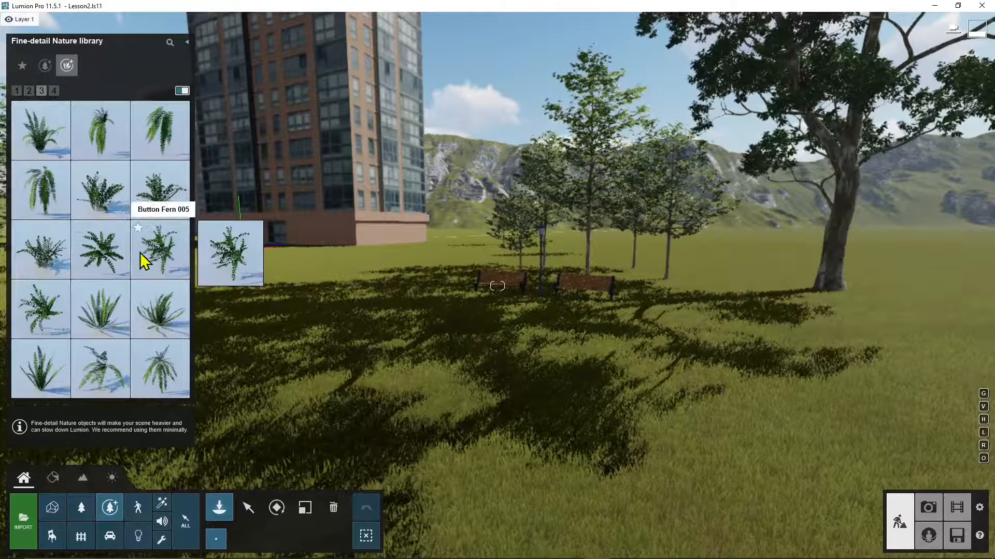
click(54, 92)
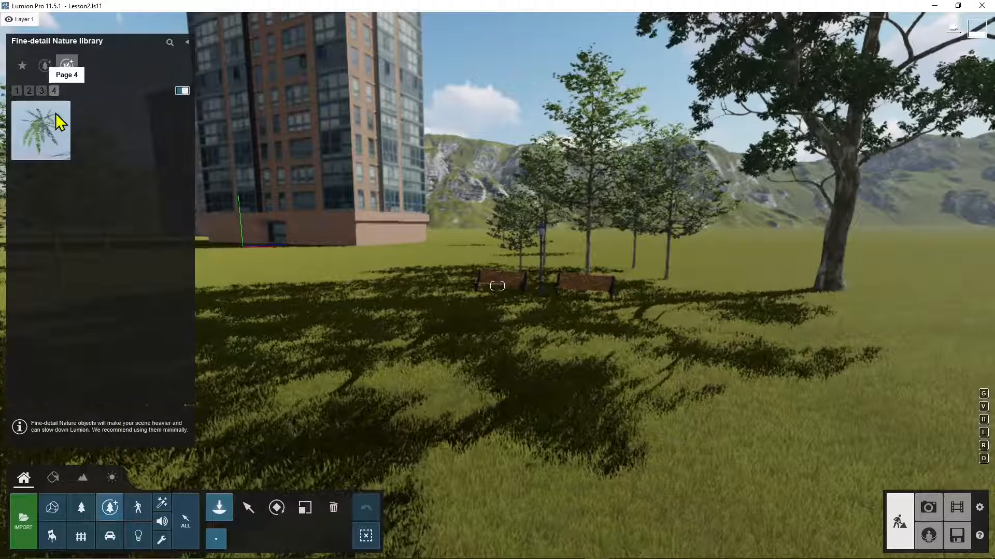
click(28, 93)
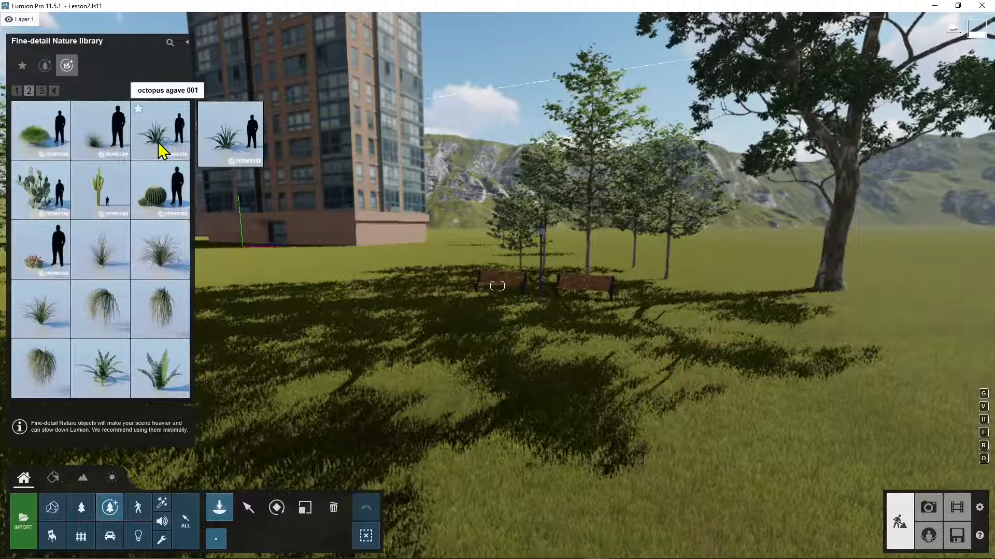
mouse_move(113, 306)
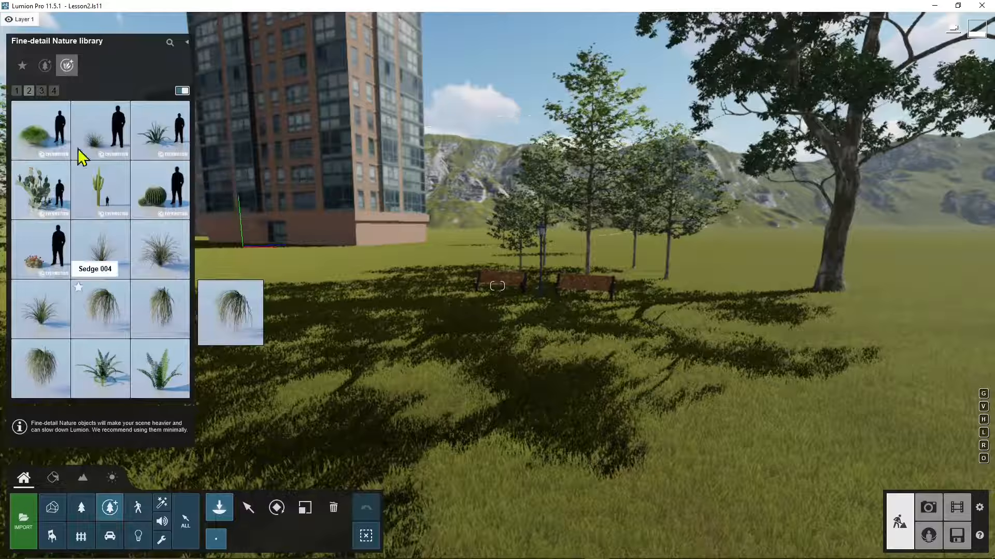
click(15, 92)
mouse_move(150, 298)
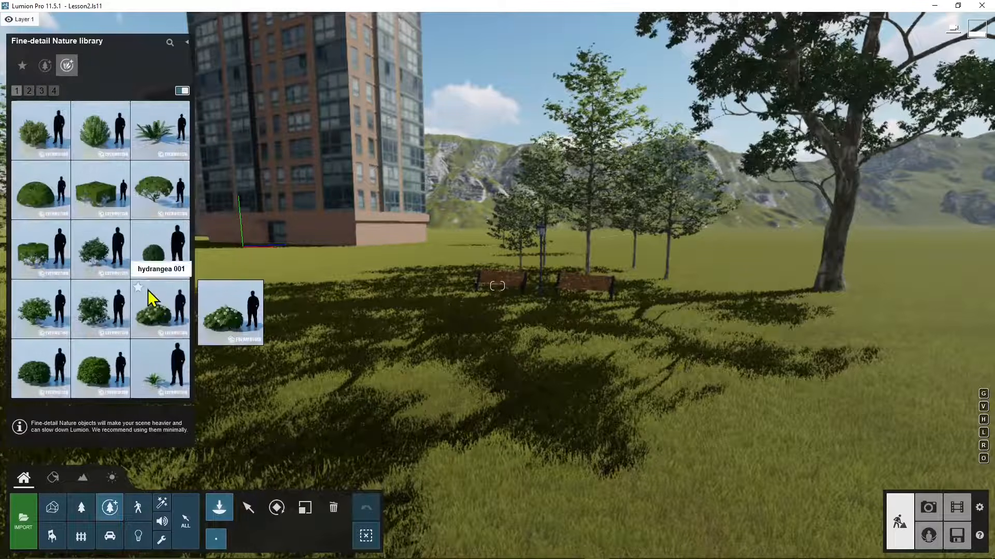
click(102, 324)
drag(803, 394, 870, 378)
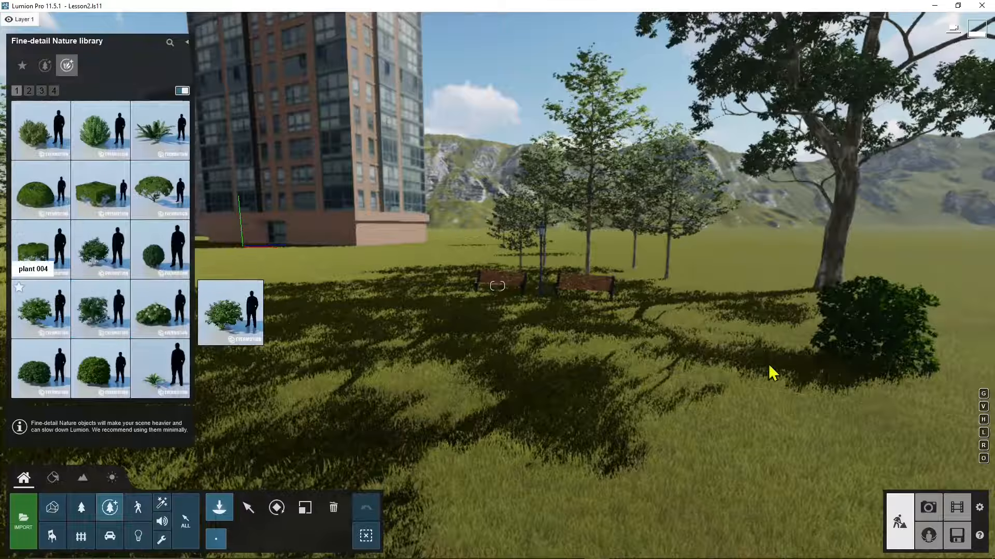
click(269, 282)
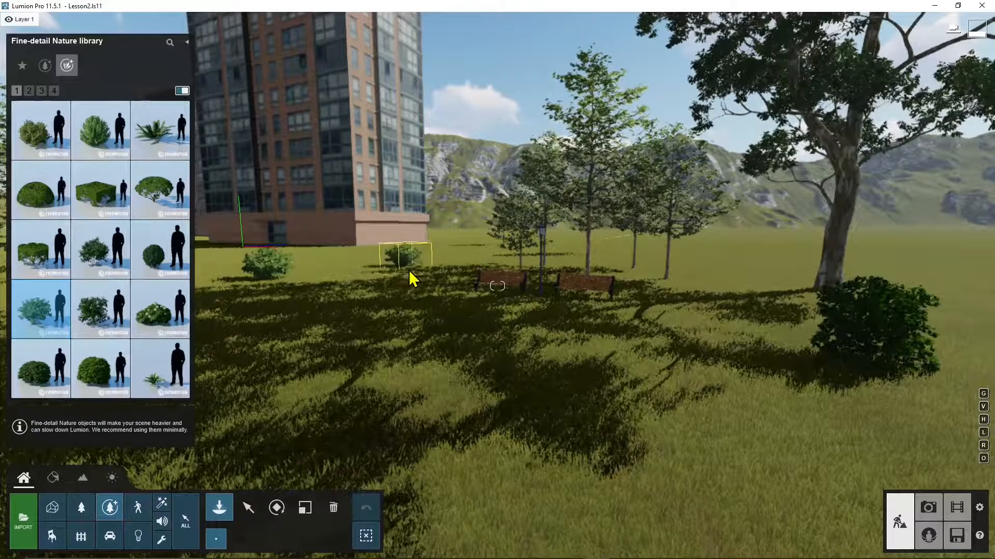
- Look through the Main, BACKGROUND and Modelli FBX Importati categories of the Imported Models library
click(45, 65)
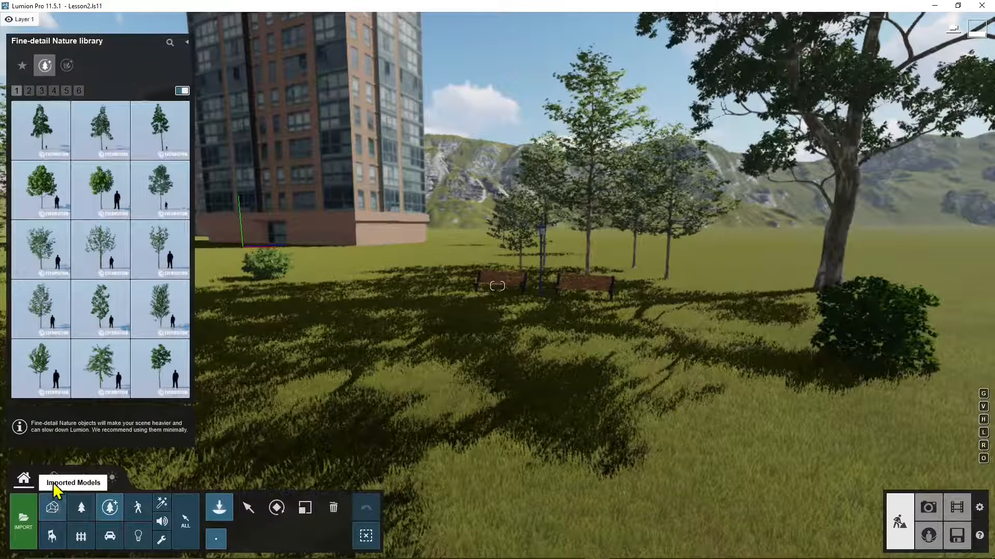
click(53, 509)
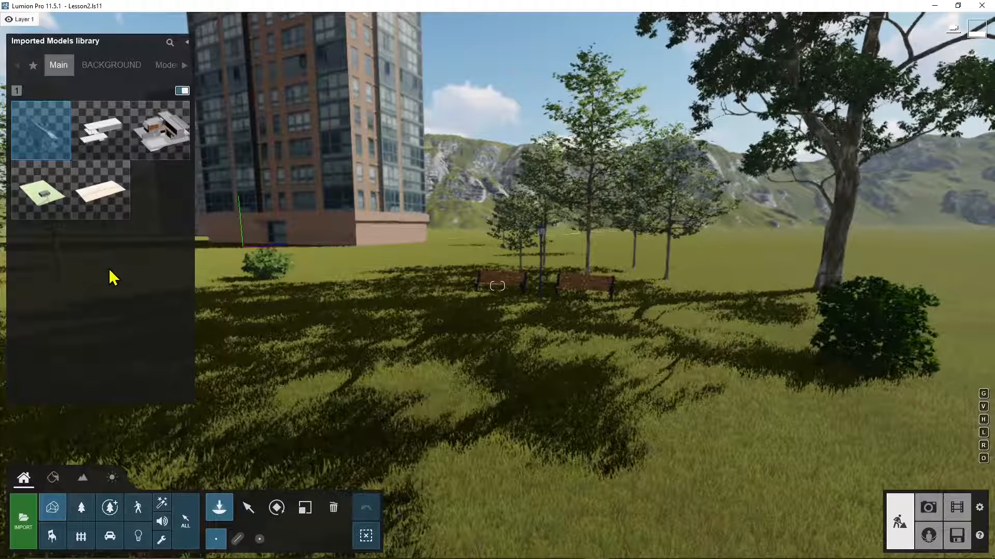
click(96, 67)
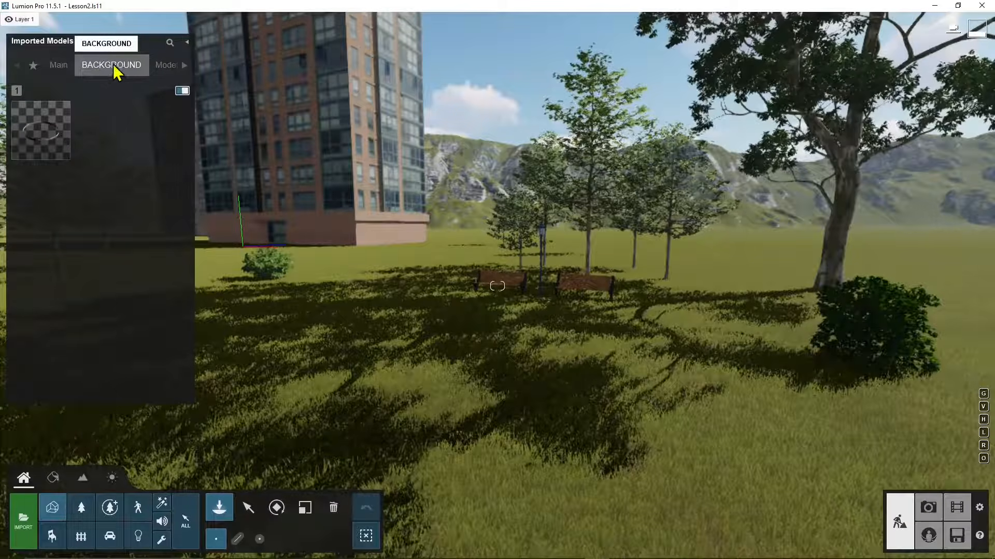
click(168, 67)
click(185, 66)
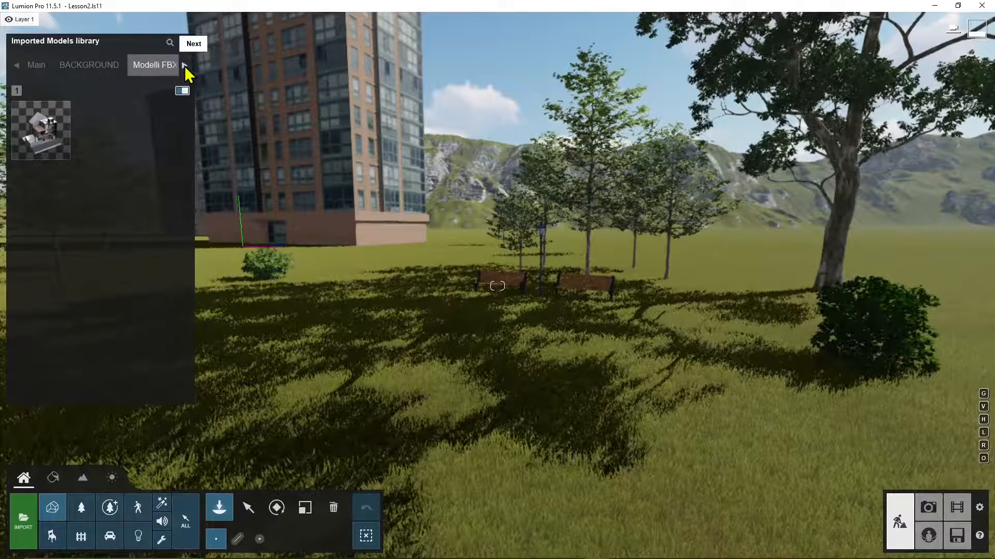
click(185, 67)
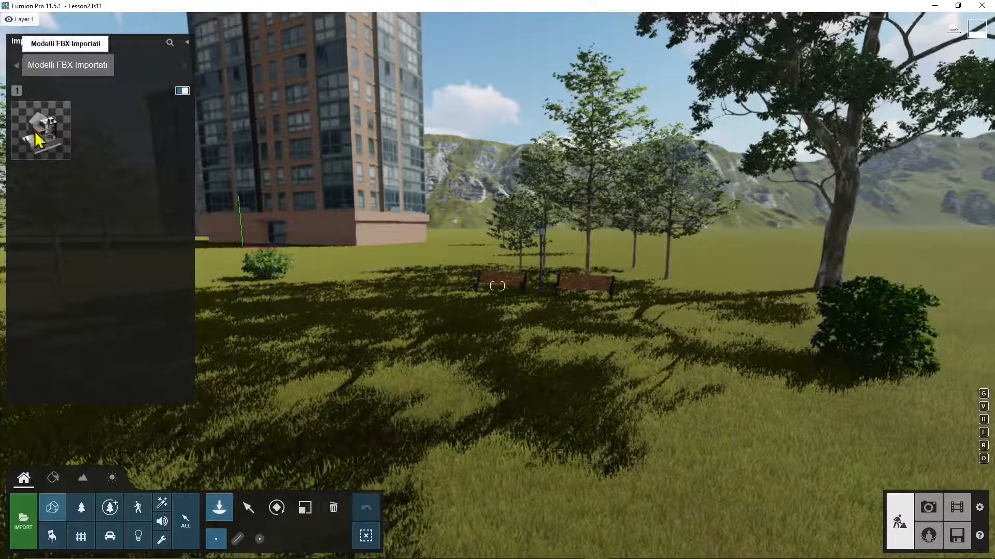
mouse_move(36, 136)
click(16, 66)
click(16, 66)
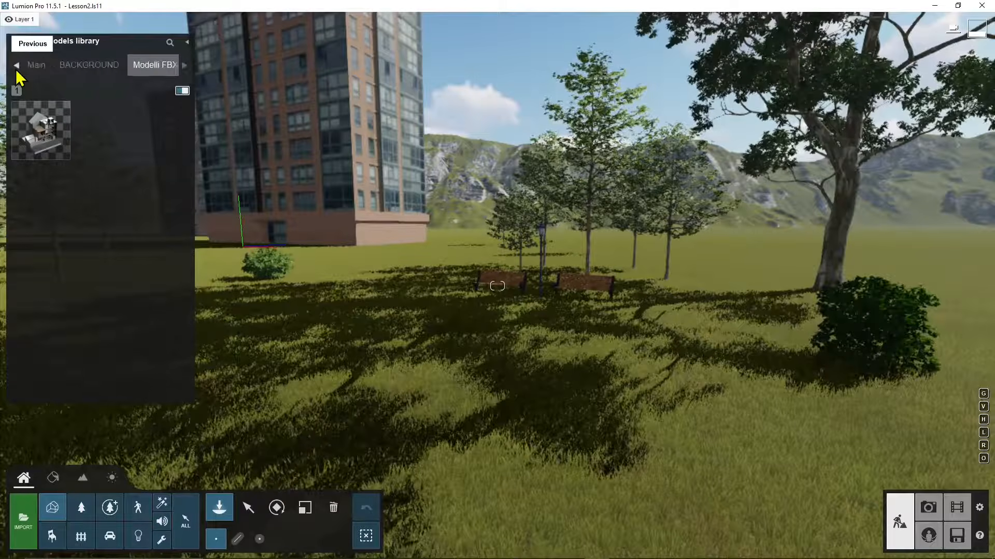
click(59, 66)
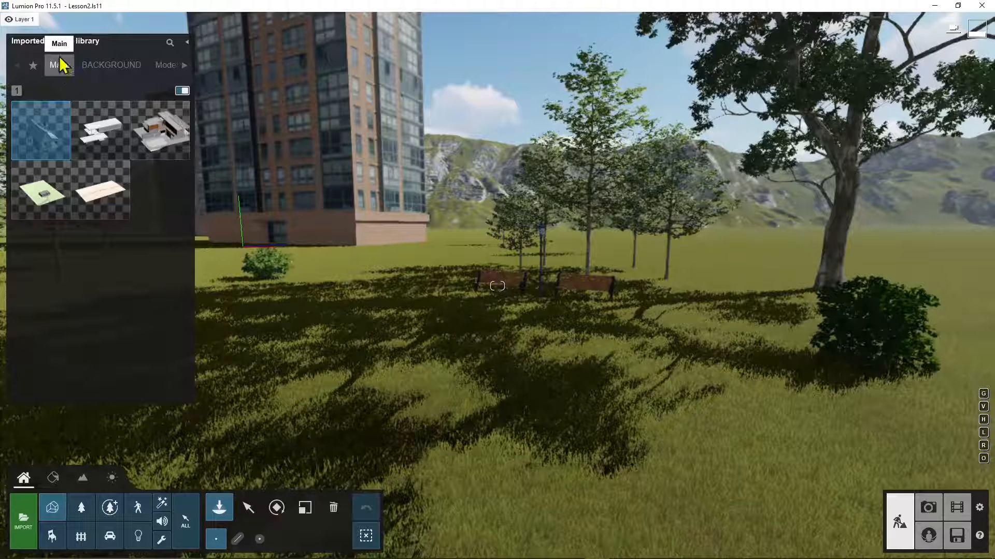
- Preview the FarnsworthHouse, Villa Cabrera and green-site house models over the scene without placing them
mouse_move(162, 144)
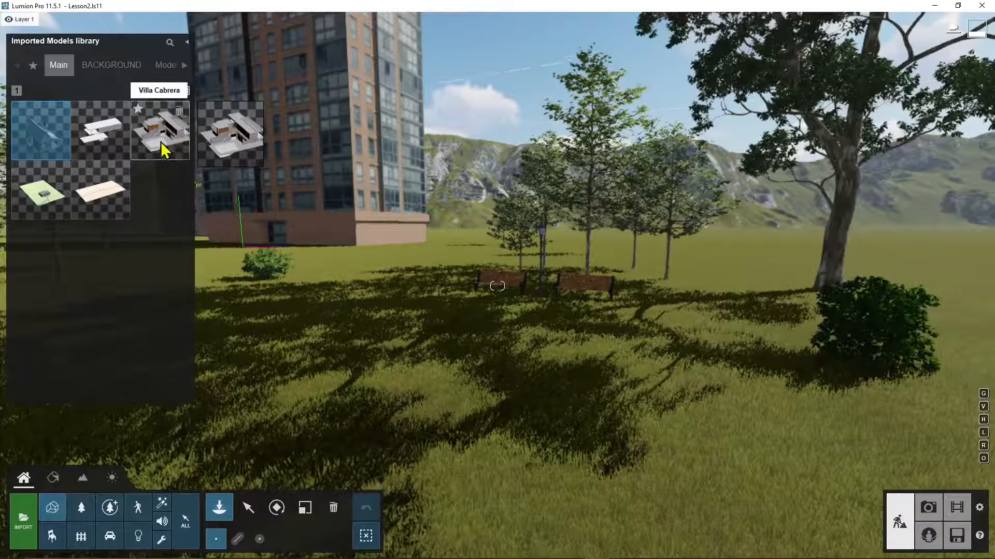
mouse_move(108, 139)
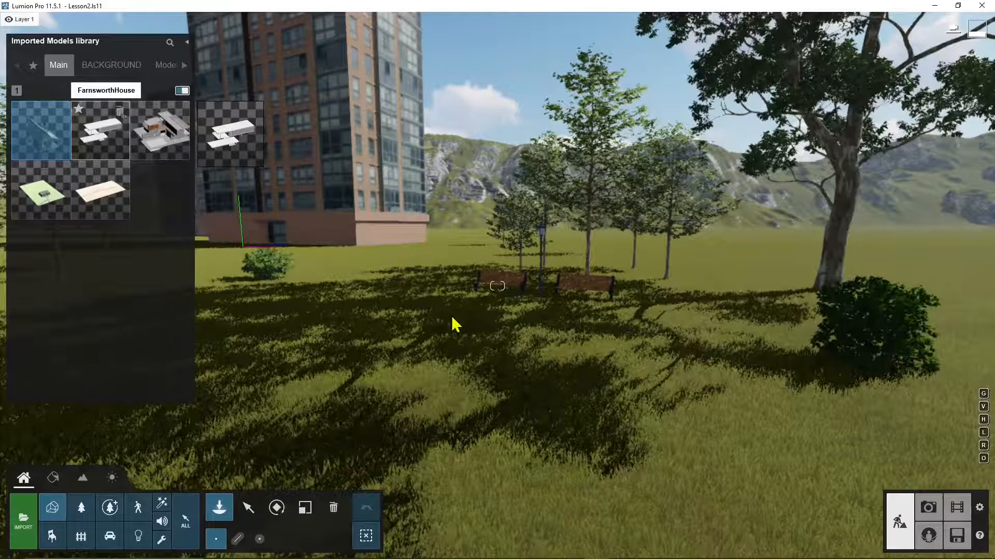
click(523, 354)
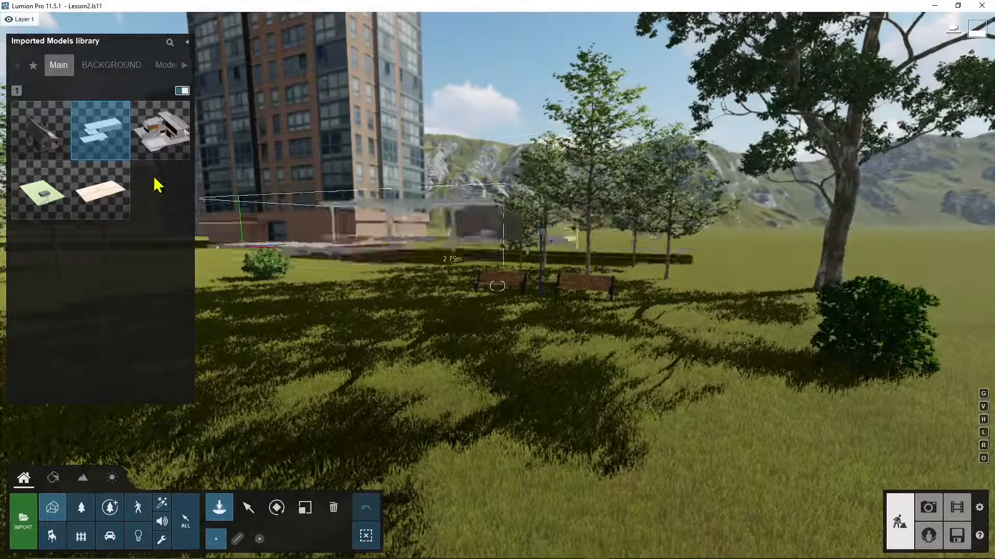
mouse_move(149, 141)
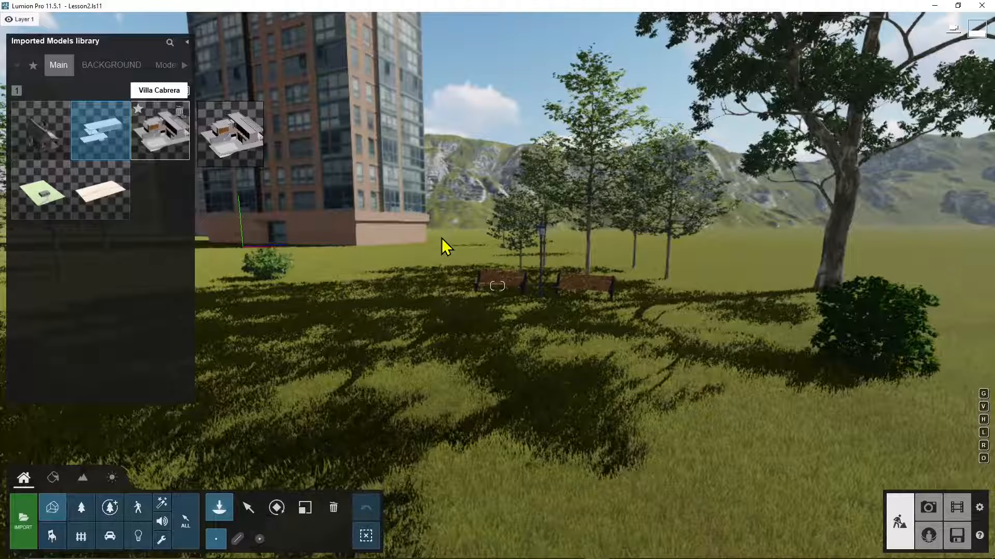
click(456, 242)
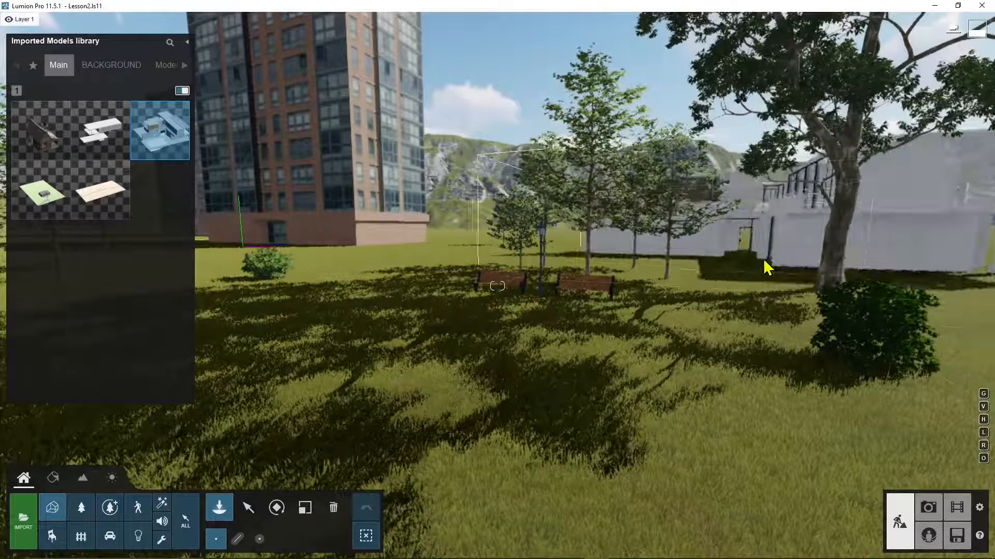
mouse_move(41, 201)
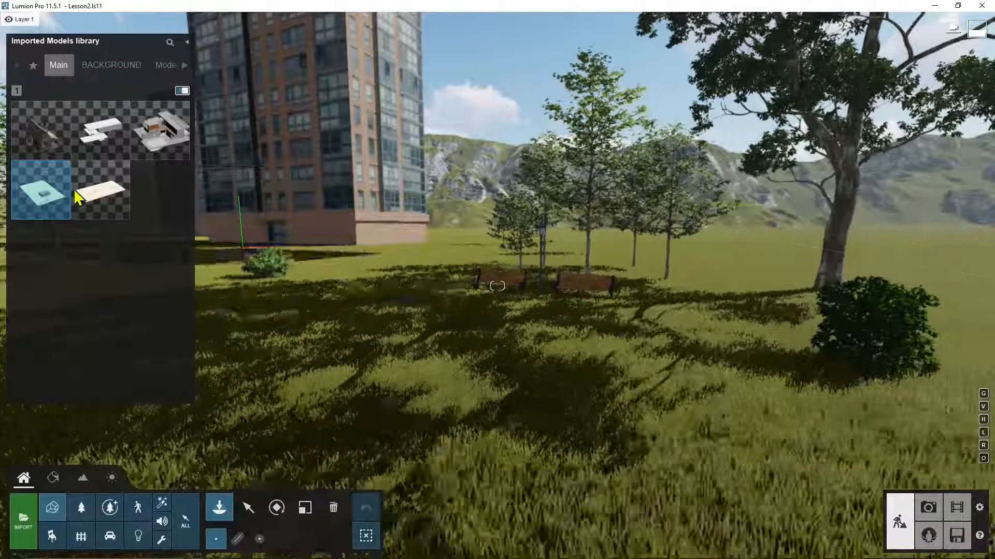
- Delete the FarnsworthHouse model from the Main category of the Imported Models library
click(102, 132)
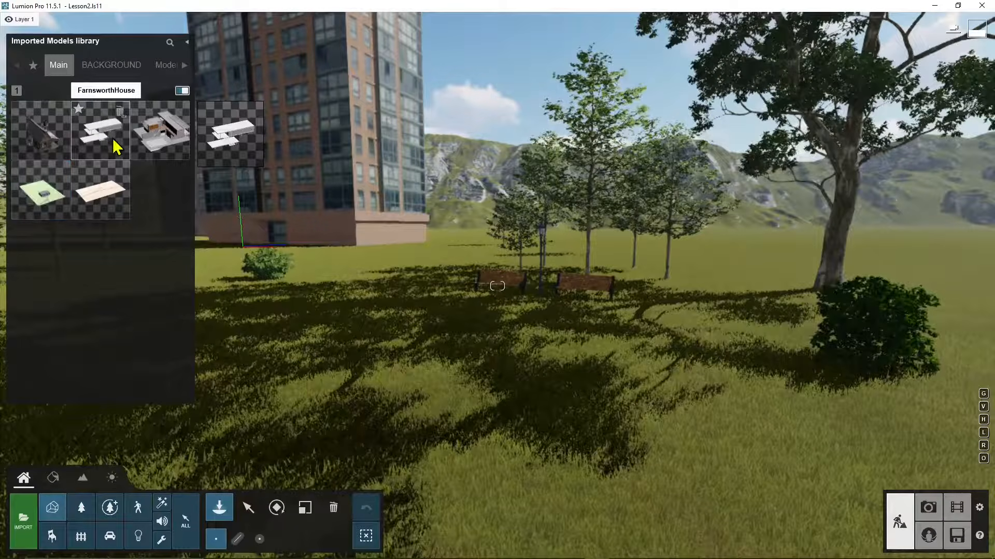
click(126, 115)
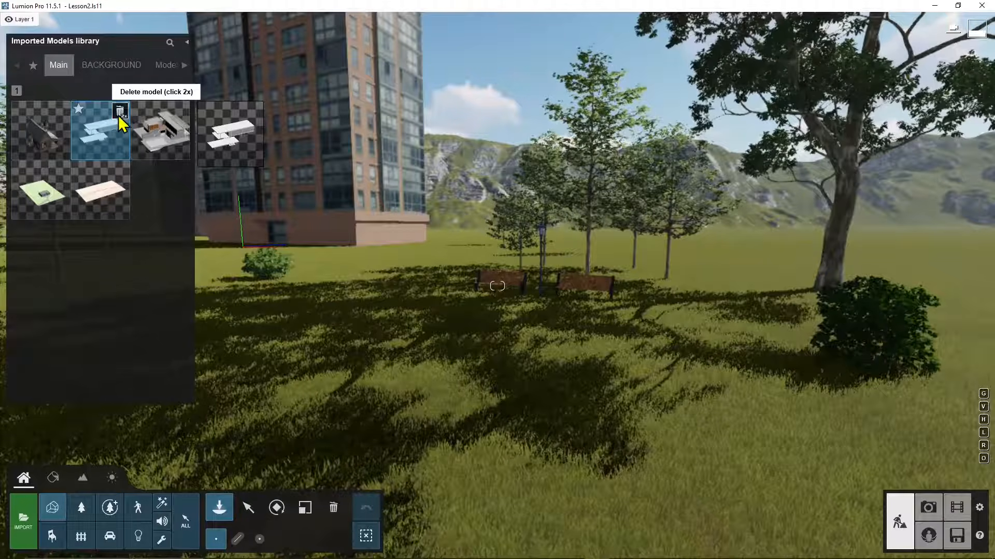
click(120, 117)
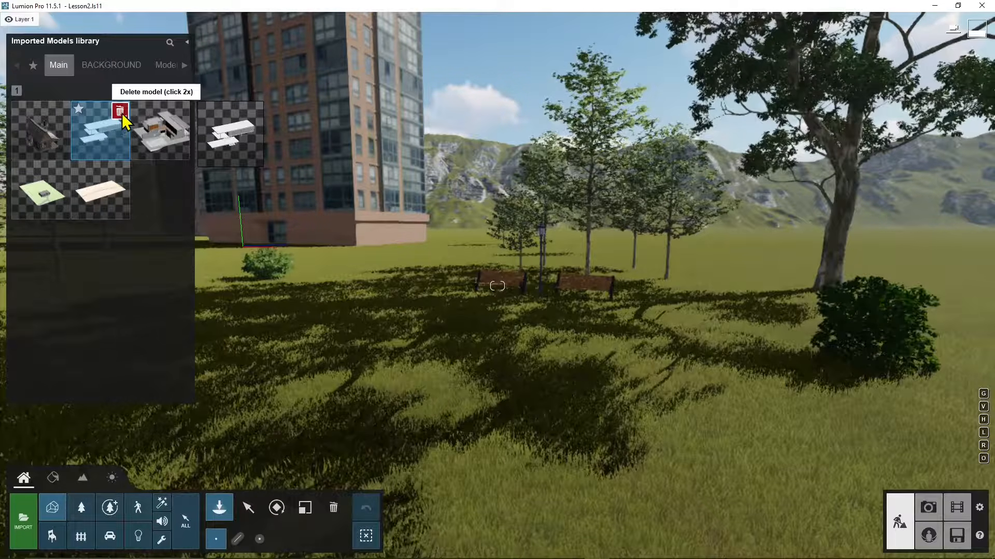
click(121, 114)
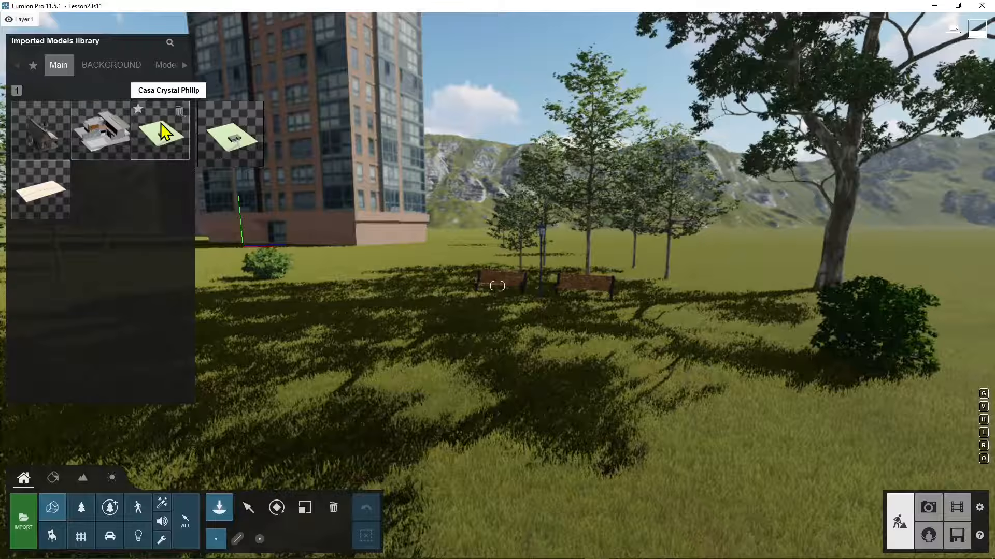
- Delete Casa Crystal Philip and the other imported models from the Main category, keeping only Villa Cabrera
click(179, 110)
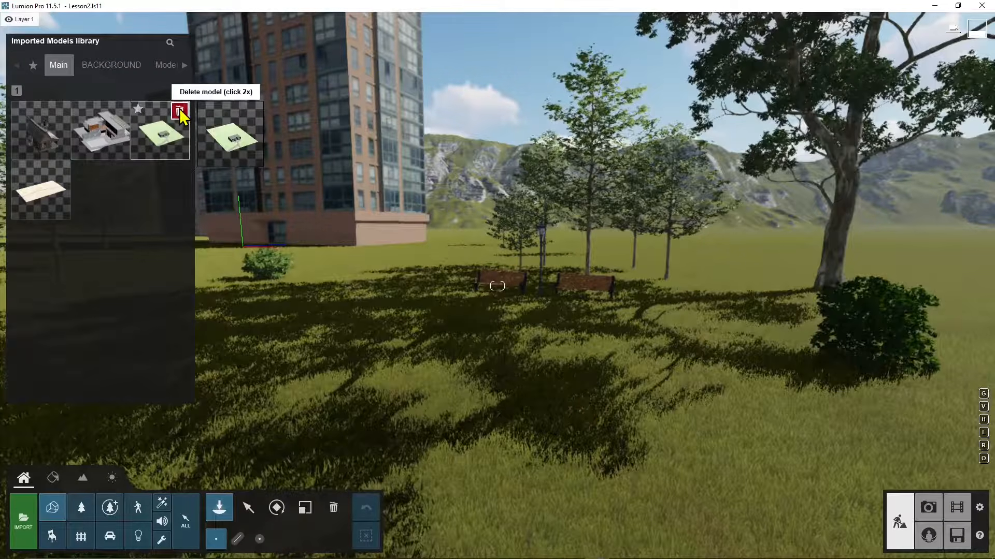
click(179, 111)
click(179, 110)
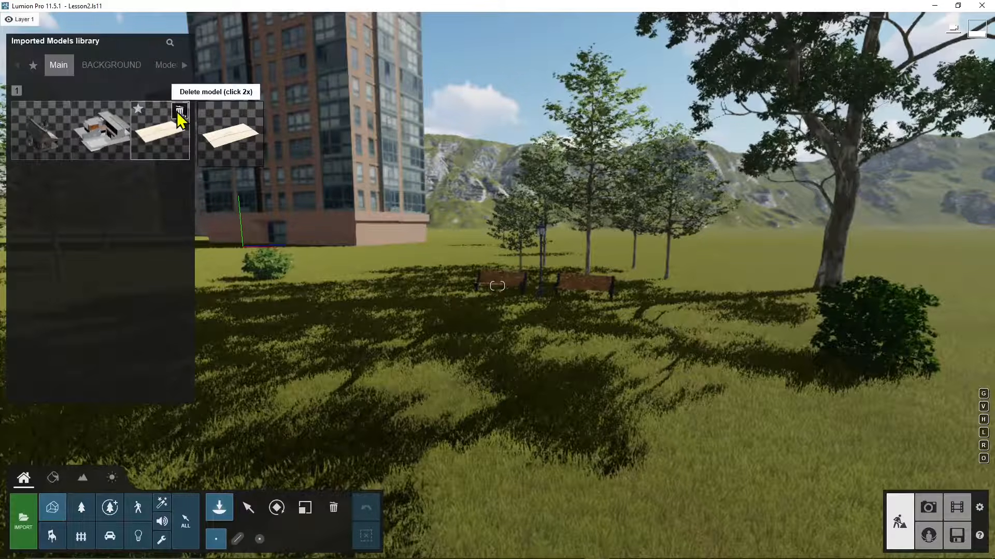
click(180, 110)
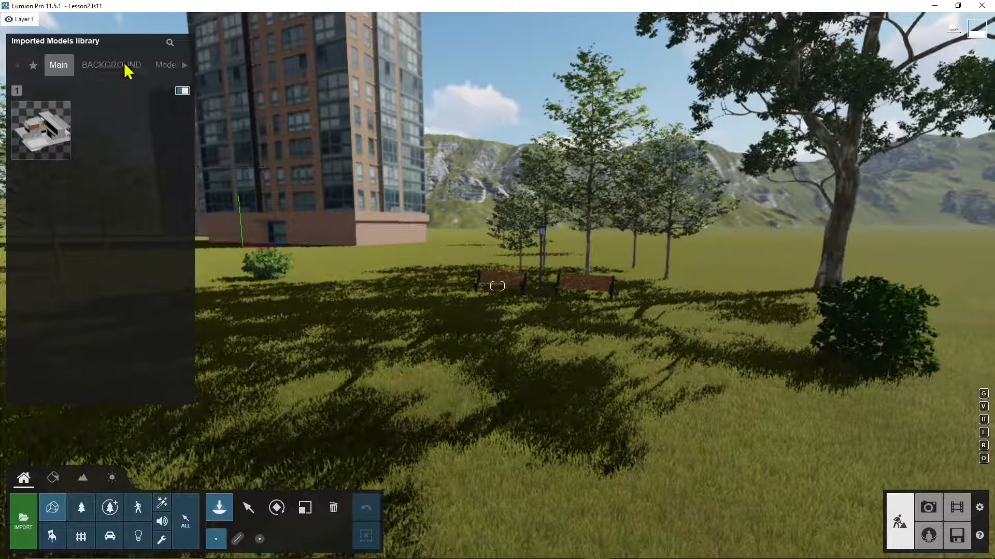
- Place the ring-shaped model from the BACKGROUND category in the scene so that it surrounds the meadow
click(109, 66)
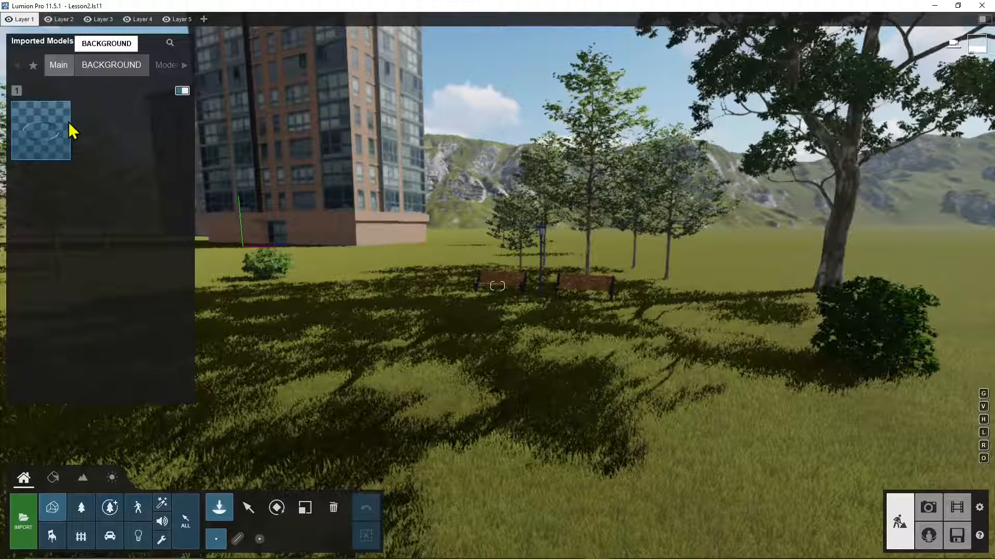
click(102, 73)
click(59, 141)
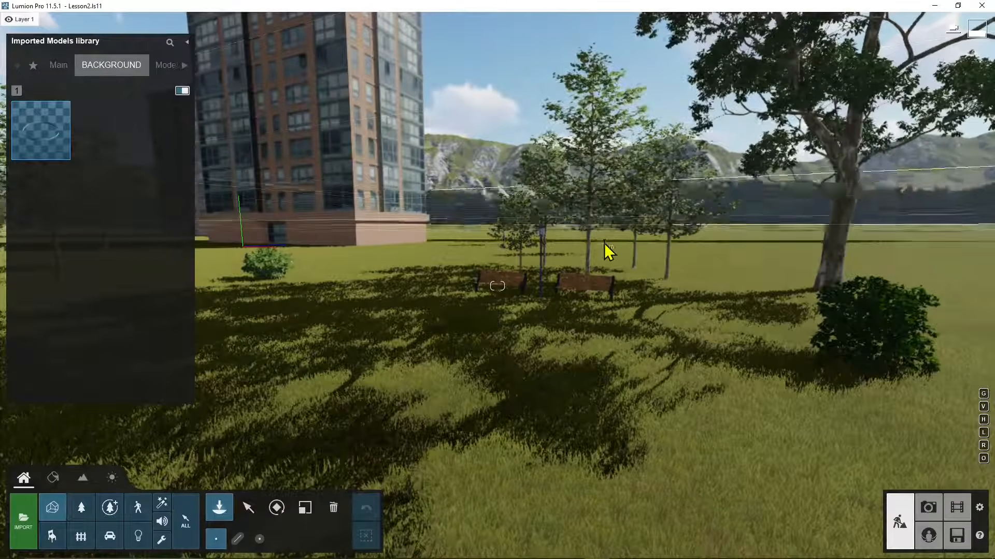
click(614, 290)
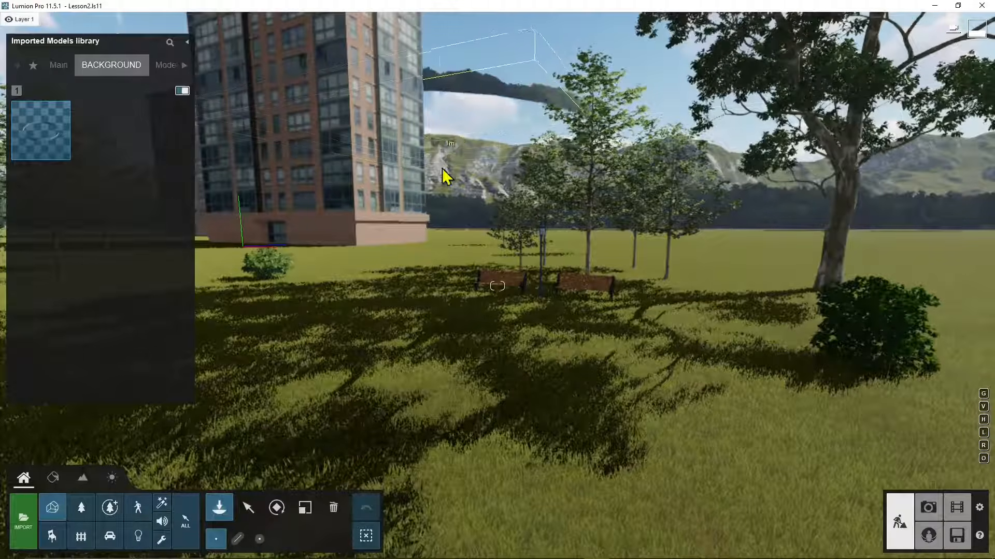
mouse_move(23, 121)
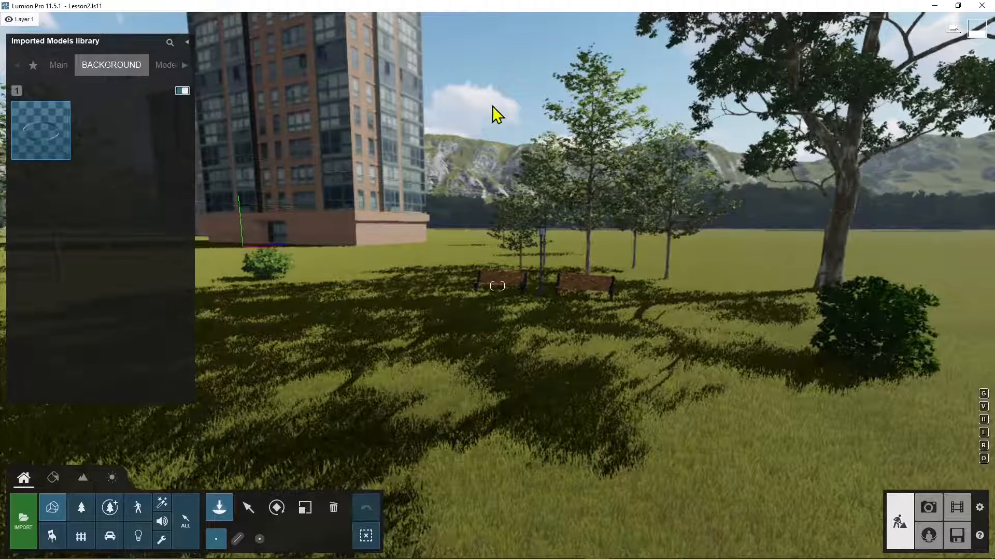
click(451, 228)
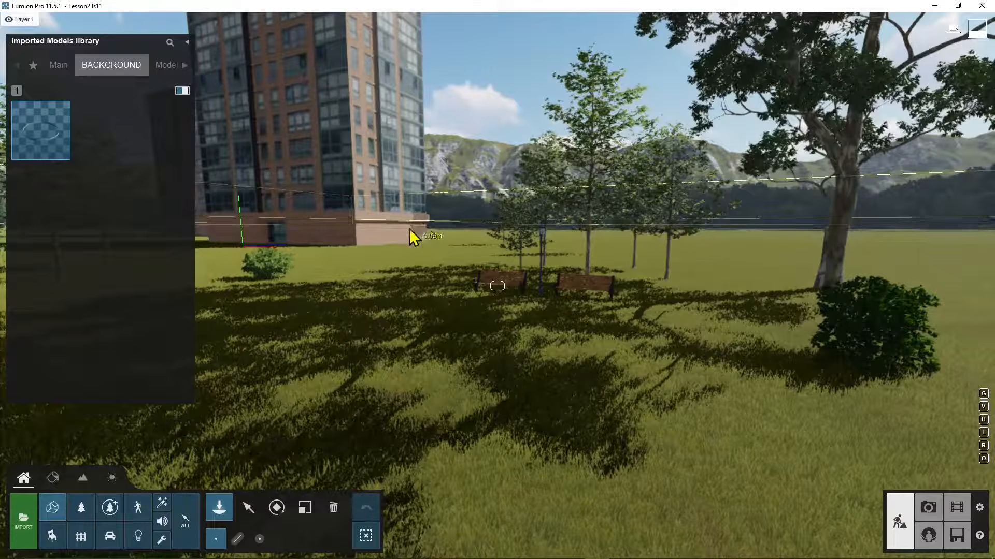
- Return to the Main imported models category and begin importing a new model from the Importazioni folder inside Lumion 11
click(166, 68)
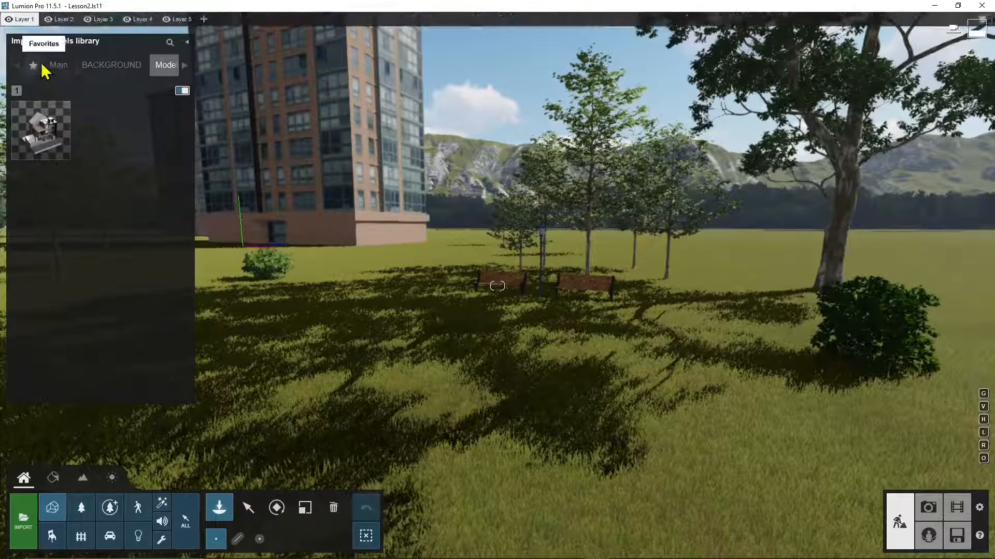
click(59, 65)
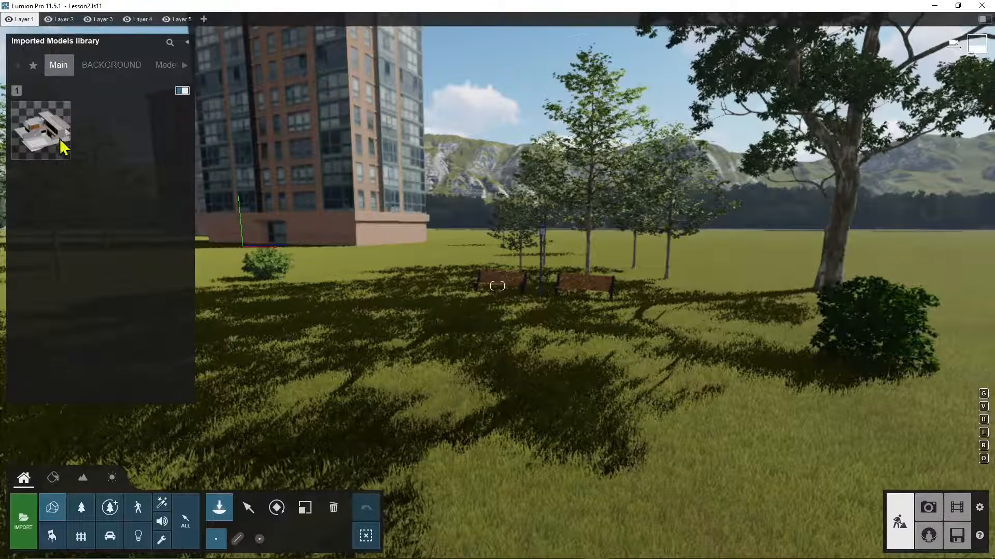
mouse_move(28, 152)
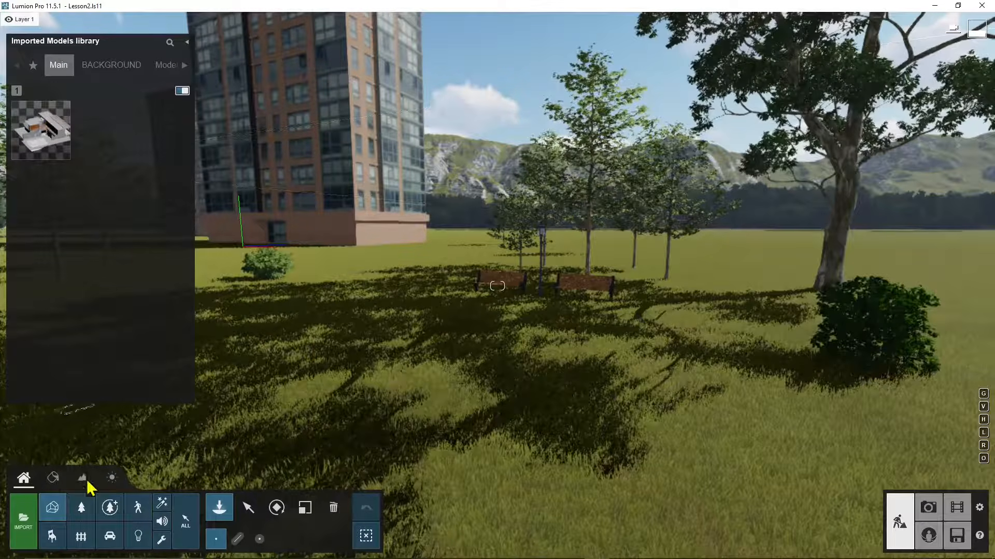
click(19, 527)
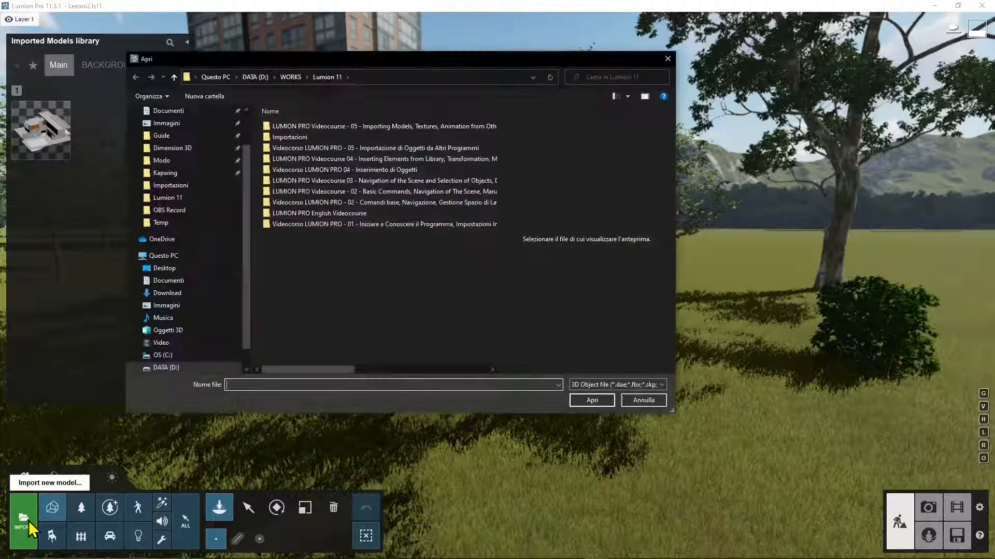
drag(324, 59, 418, 51)
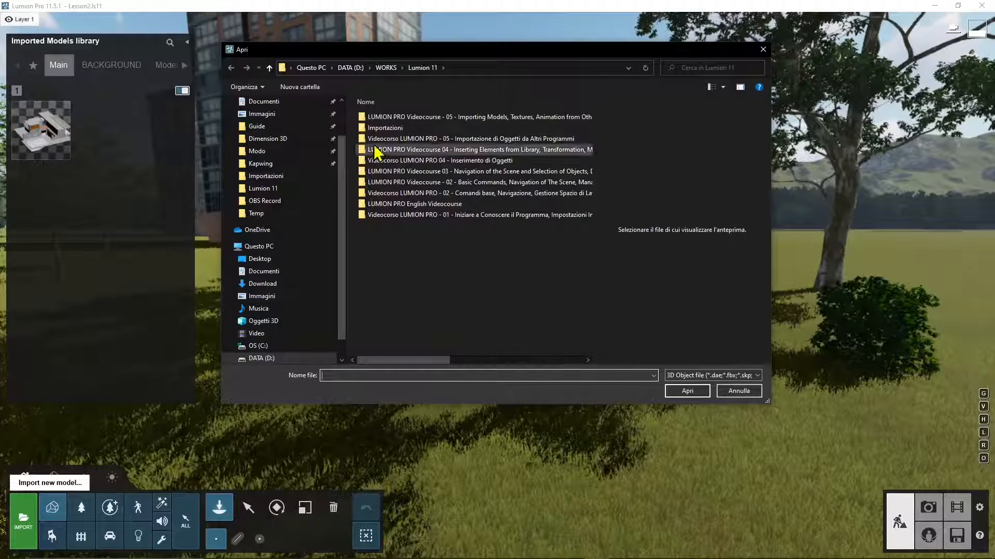
click(382, 128)
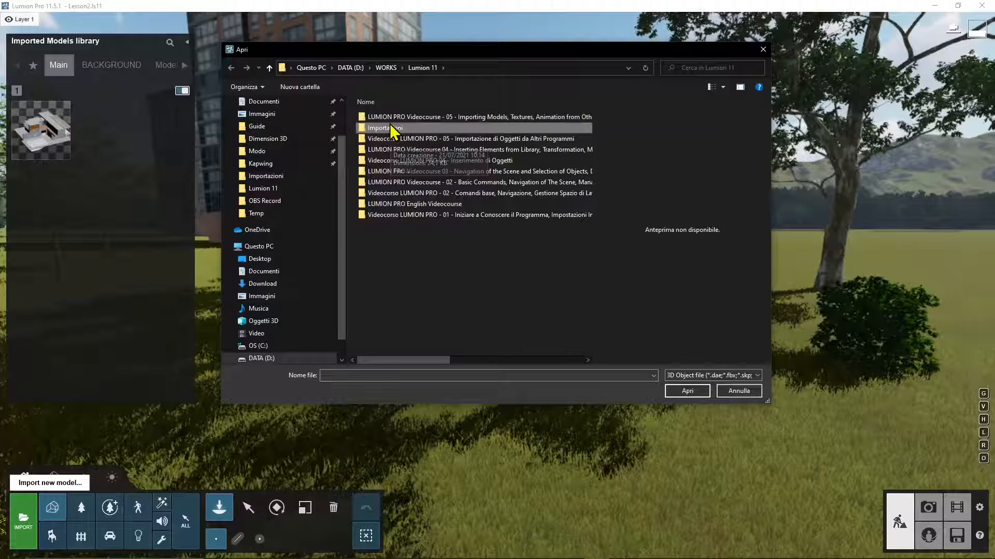
double_click(393, 129)
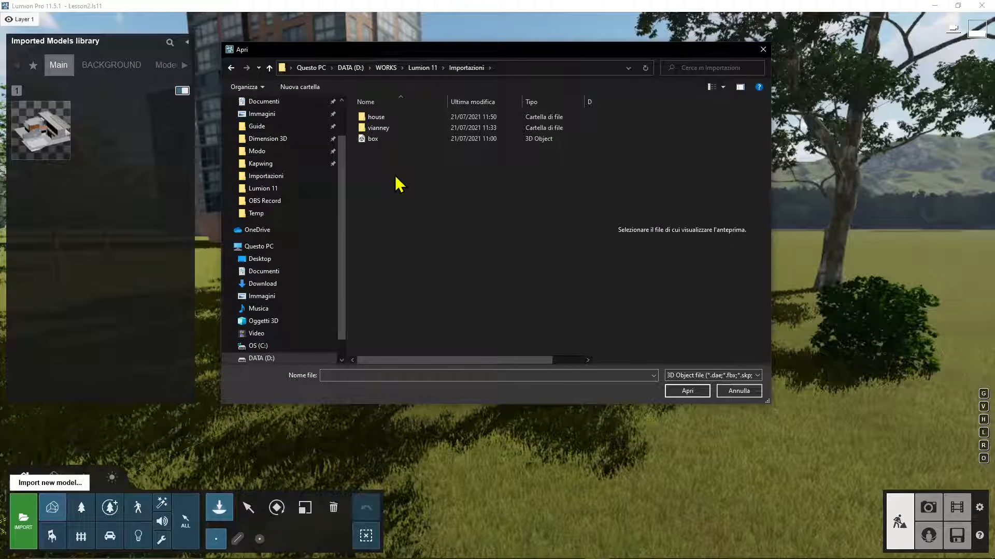
- Review the supported 3D file formats for import with the box file selected, and cancel the import
drag(494, 44, 504, 94)
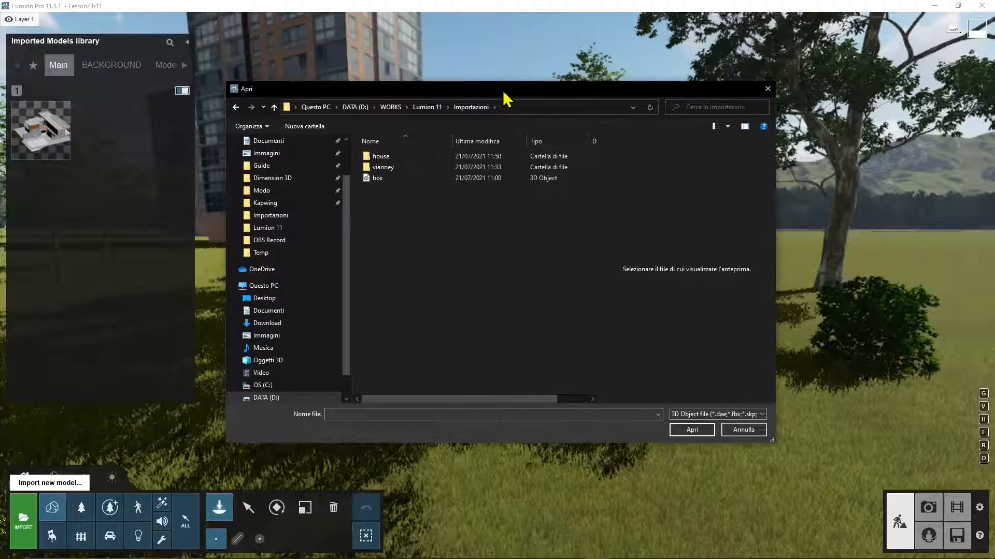
click(386, 179)
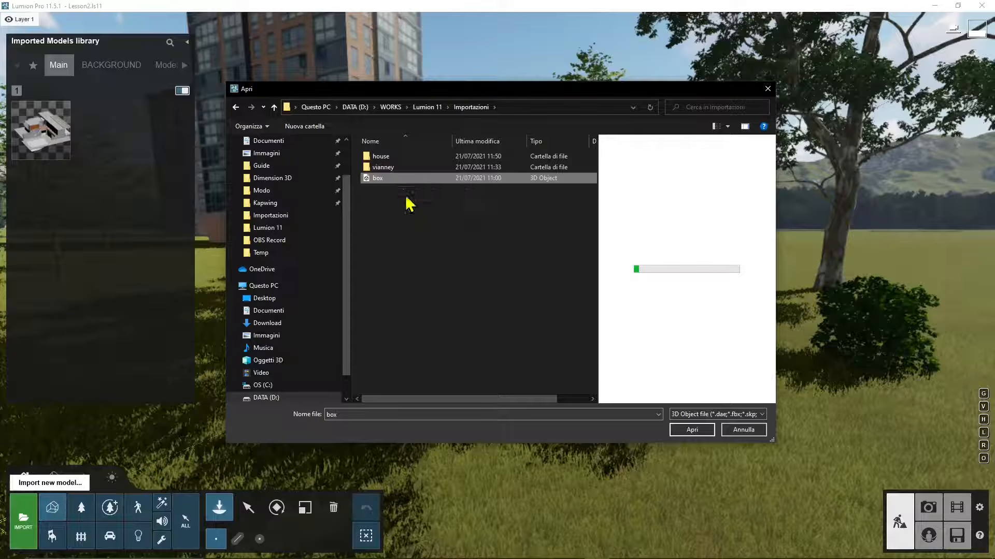
drag(515, 98, 511, 34)
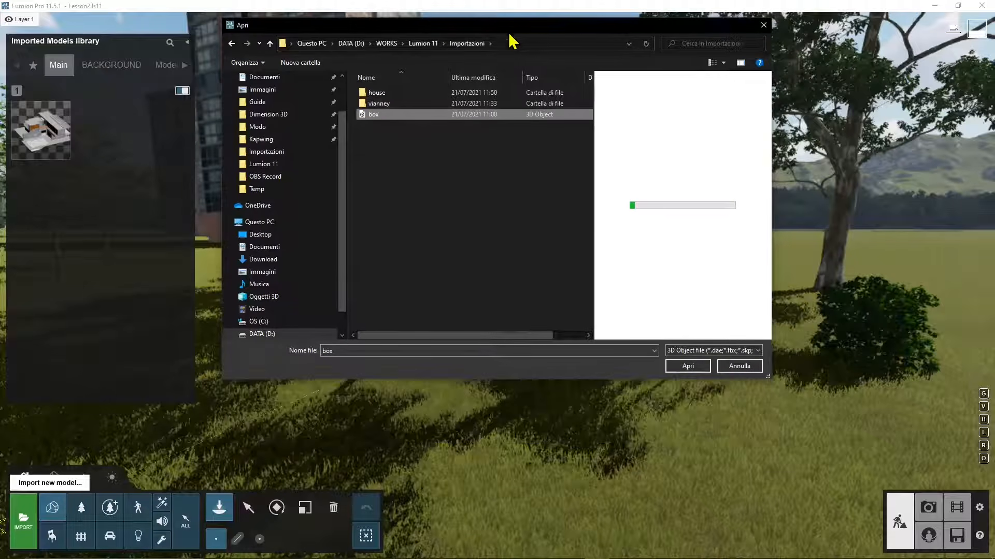
click(688, 351)
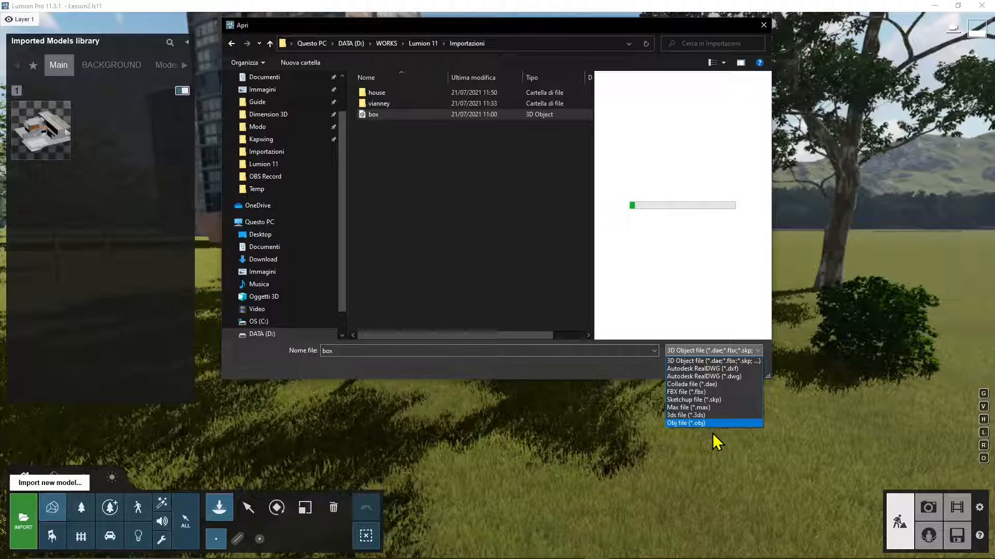
click(566, 372)
click(763, 24)
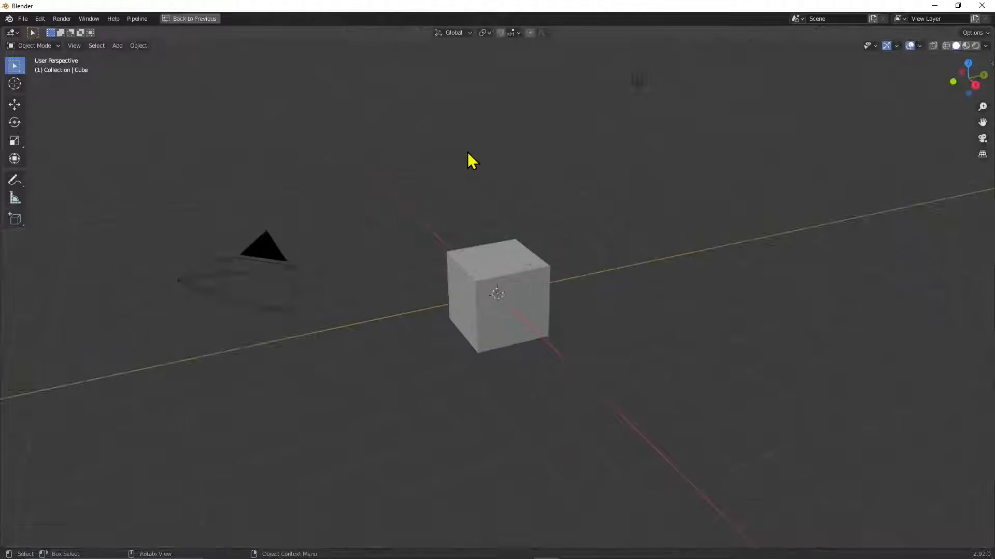
- Switch to Blender, restore the full Layout workspace and select the default cube
key(ctrl+space)
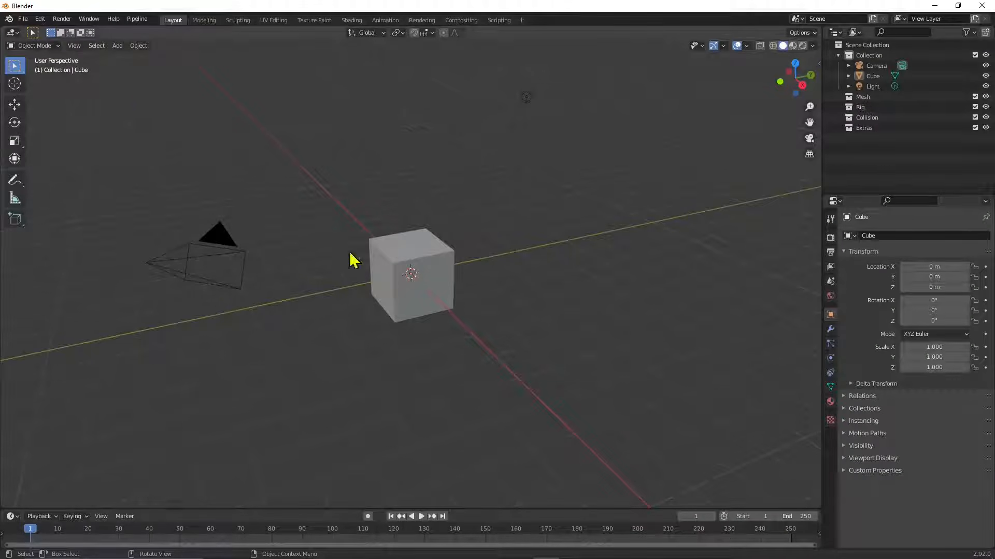
click(406, 254)
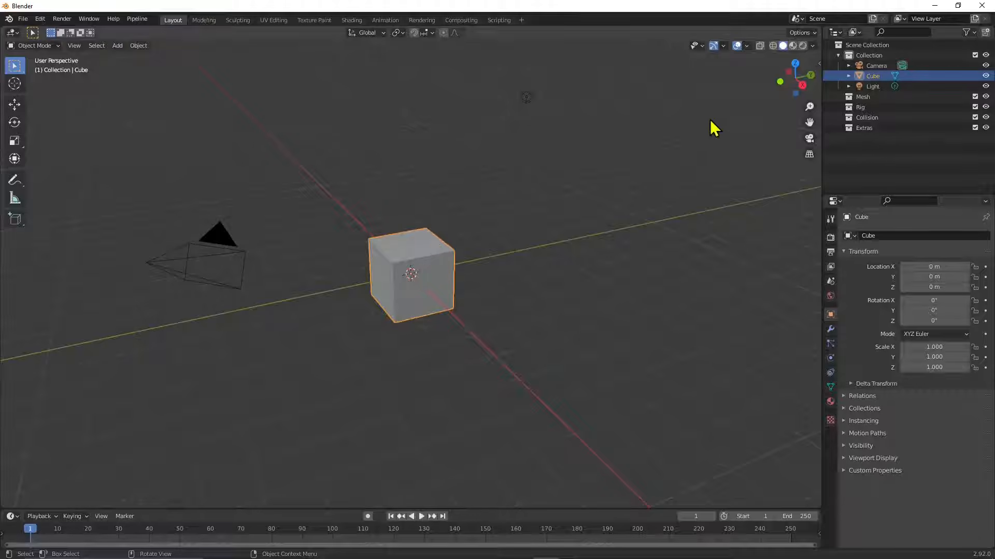